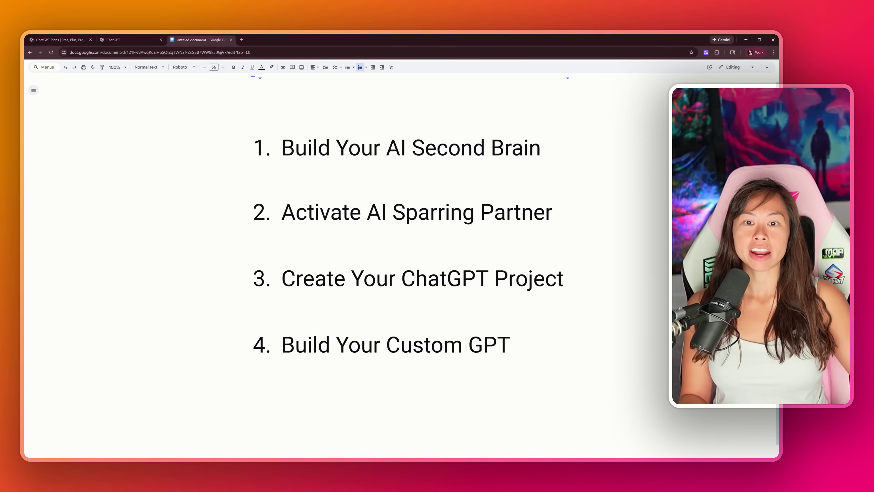
Review the four outline items in the document, from Build Your AI Second Brain to Build Your Custom GPT
triple_click(381, 148)
triple_click(392, 212)
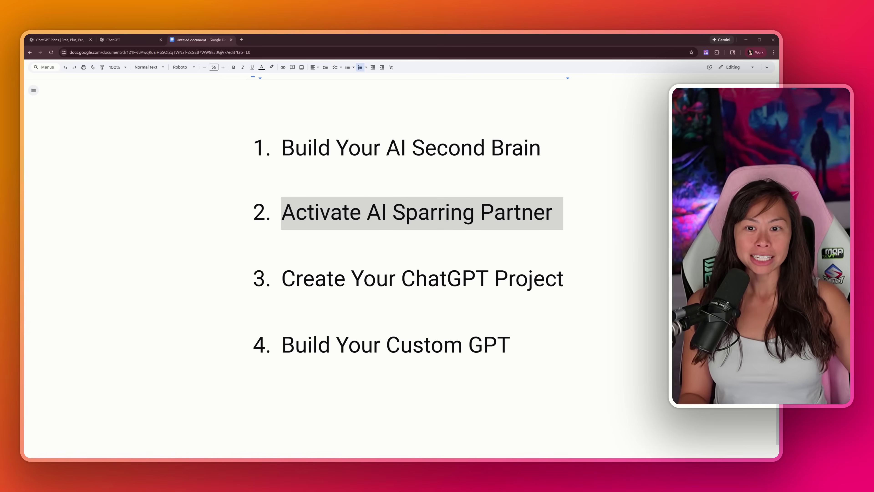
key(alt+Tab)
click(283, 279)
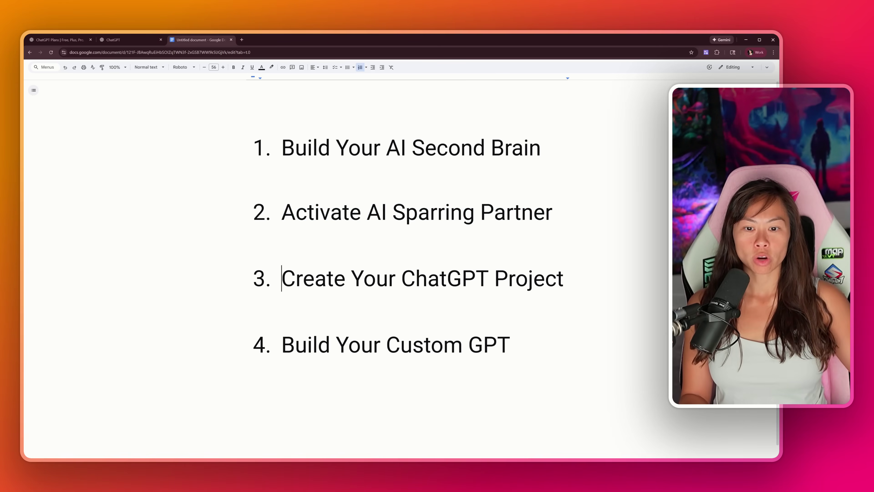
drag(295, 279, 574, 279)
drag(521, 345, 282, 345)
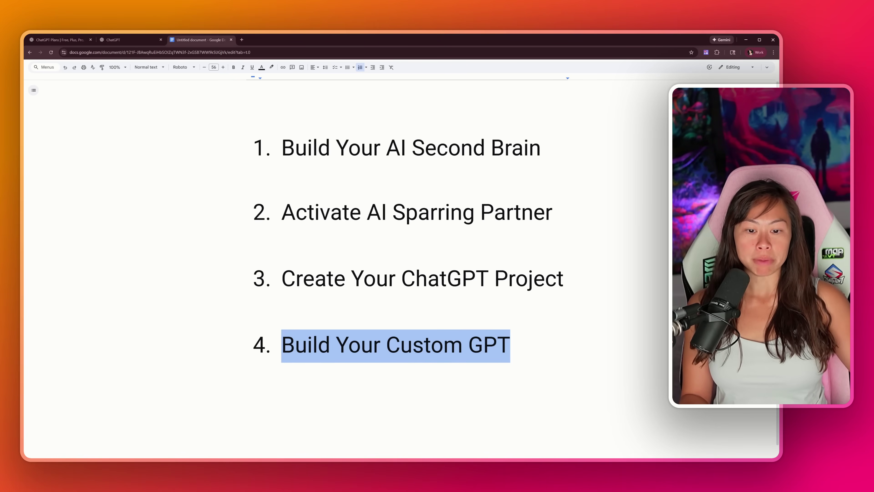
key(alt+Tab)
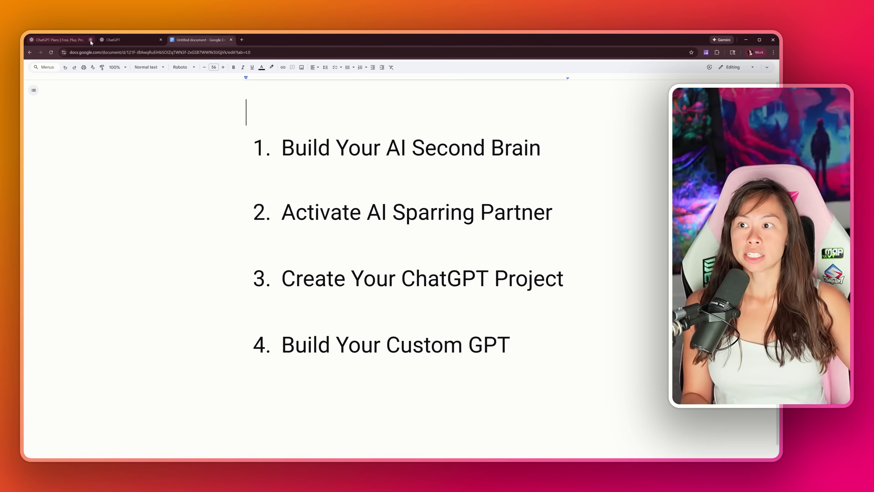
Switch to the ChatGPT pricing page and compare the Free, Plus and Pro plans, focusing on Plus
click(78, 39)
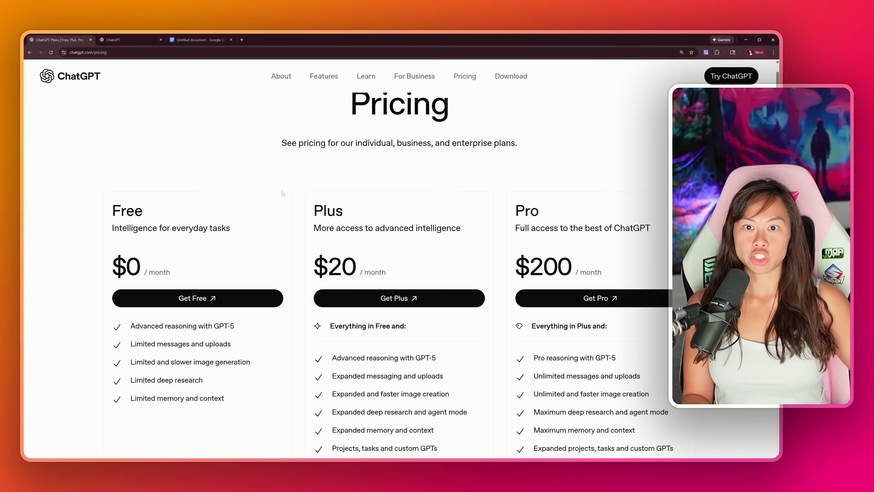
scroll(278, 186, down, 3)
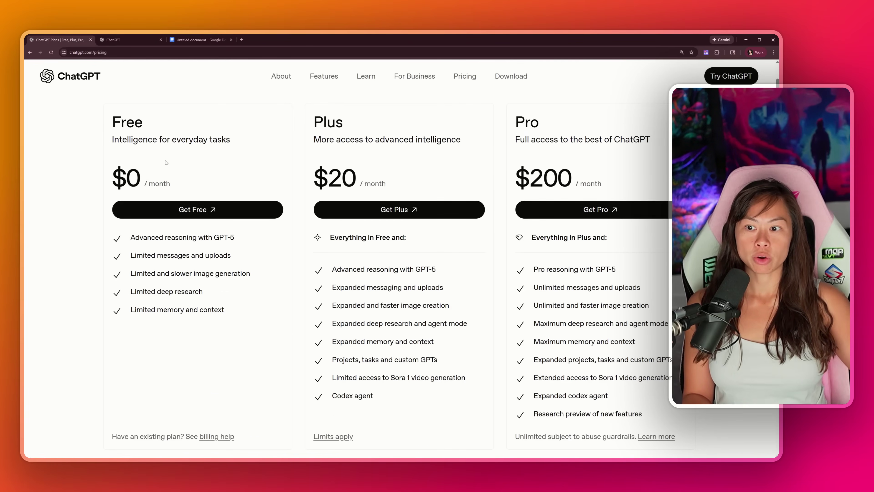
key(alt)
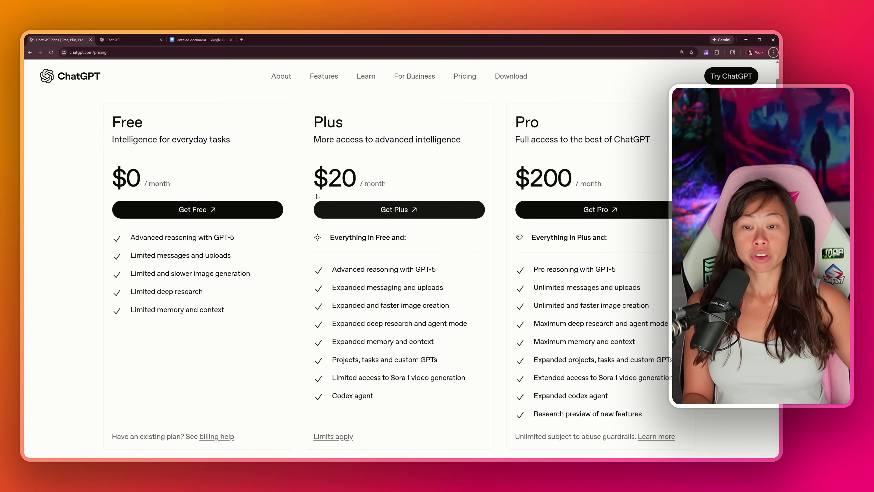
drag(312, 122, 348, 126)
click(354, 129)
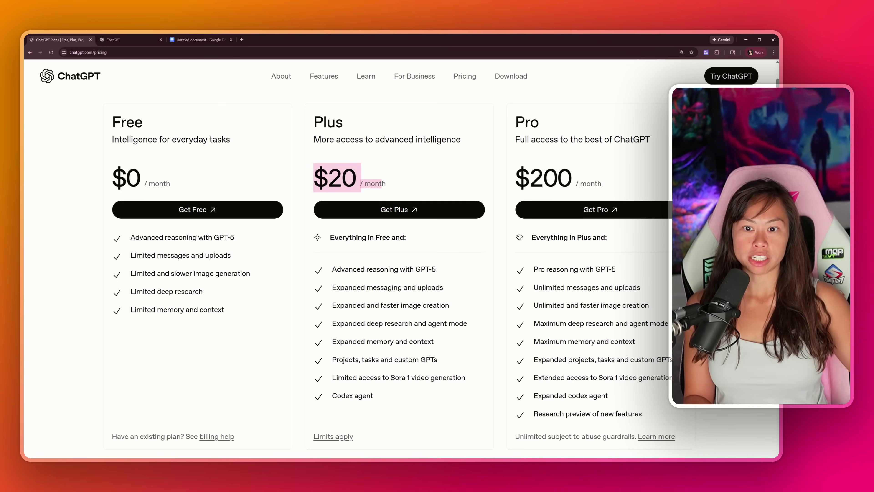
scroll(382, 355, down, 2)
scroll(382, 355, up, 2)
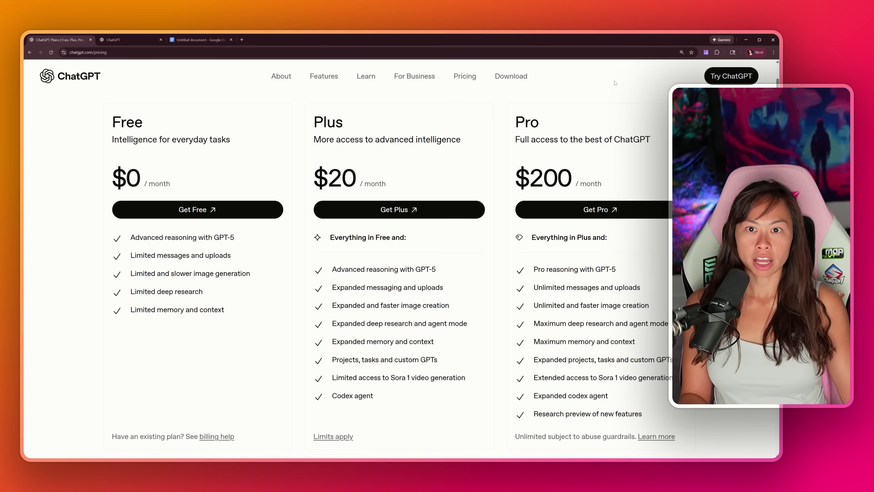
In the ChatGPT chat, paste the prompt template with [Role] and [Your Business] requesting every question needed to understand the business, goals, customers, and challenges
click(115, 40)
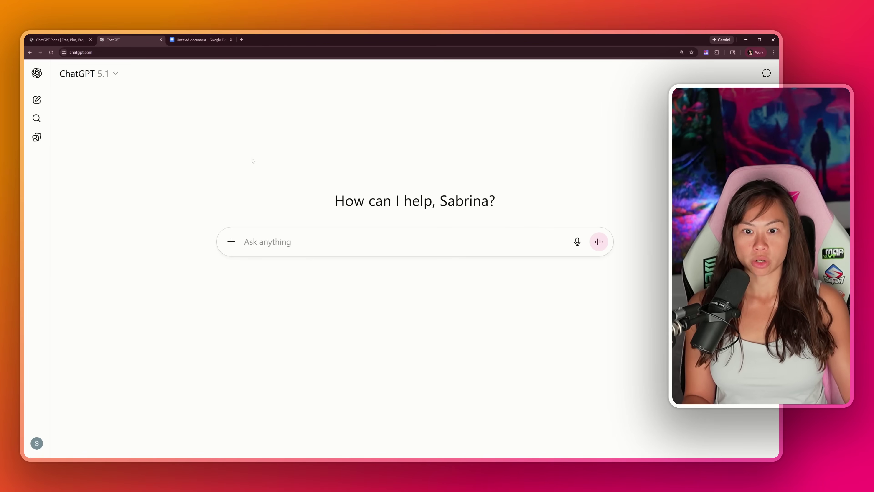
click(88, 74)
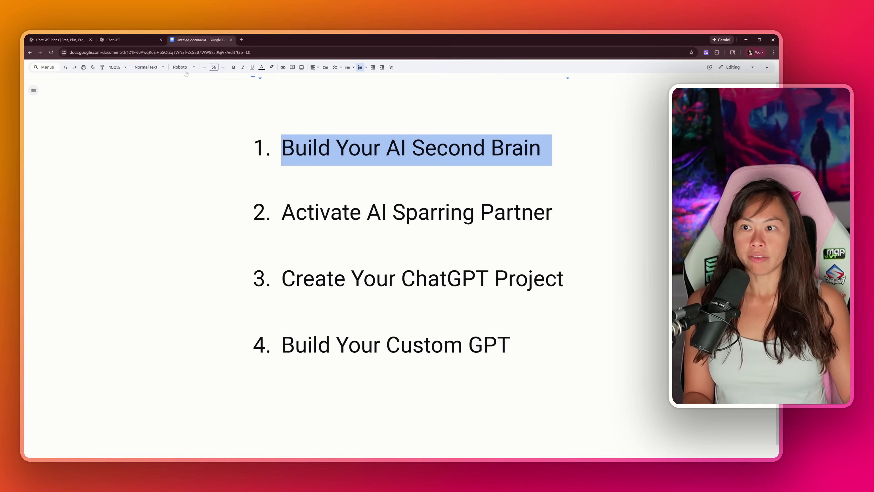
click(135, 42)
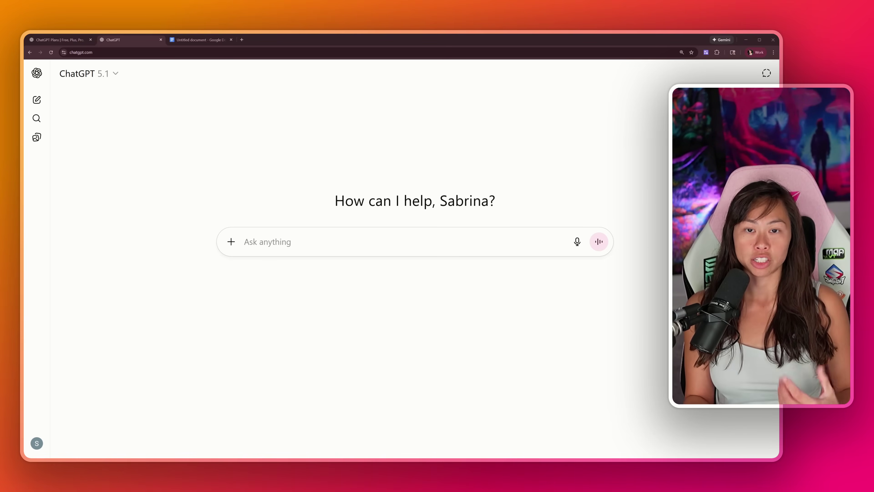
text(I want you to understand ME. I’m a [Role] at [Your Business]. Ask me every question you need to truly understand my business, goals, customers, and challenges.)
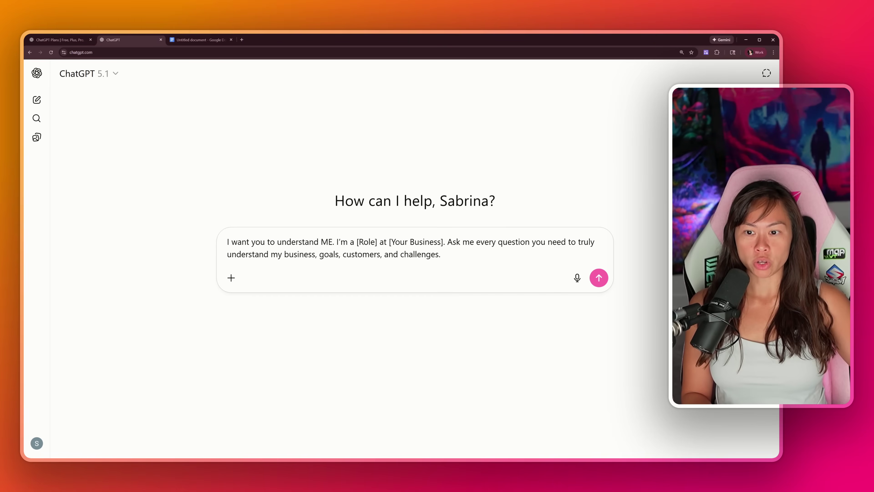
drag(333, 242, 391, 242)
click(339, 242)
click(389, 242)
click(440, 255)
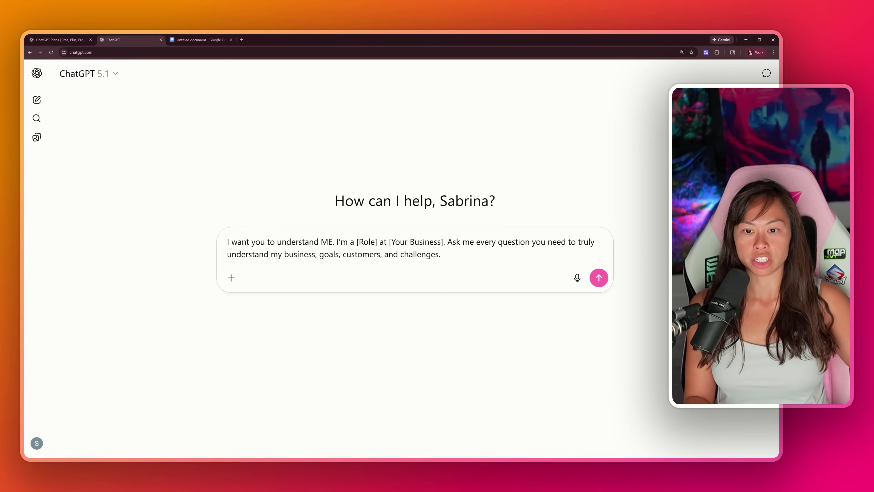
Replace the prompt's [Role] placeholder with Founder and [Your Business] with Blotato, and send the prompt
drag(378, 242, 356, 242)
key(BackSpace)
text(Fp)
key(BackSpace)
text(ounder)
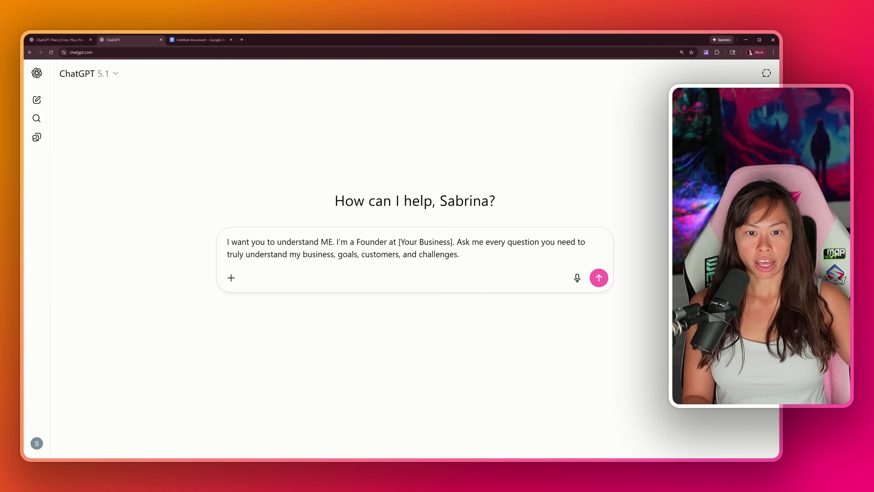
mouse_move(453, 242)
mouse_down()
mouse_move(404, 242)
mouse_move(396, 254)
mouse_move(397, 242)
mouse_move(452, 242)
mouse_up()
text(Blotato)
key(Return)
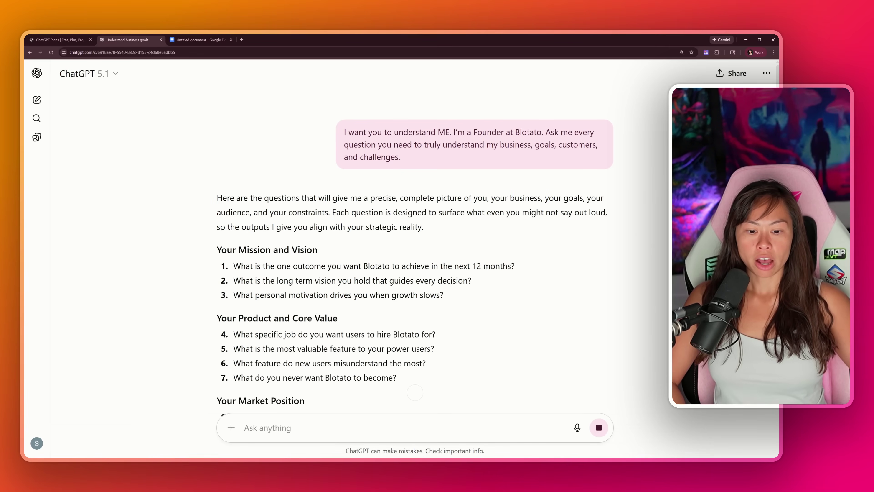
Read through the generated questions about Blotato, from Your Mission and Vision to Your Future Roadmap
scroll(415, 241, down, 2)
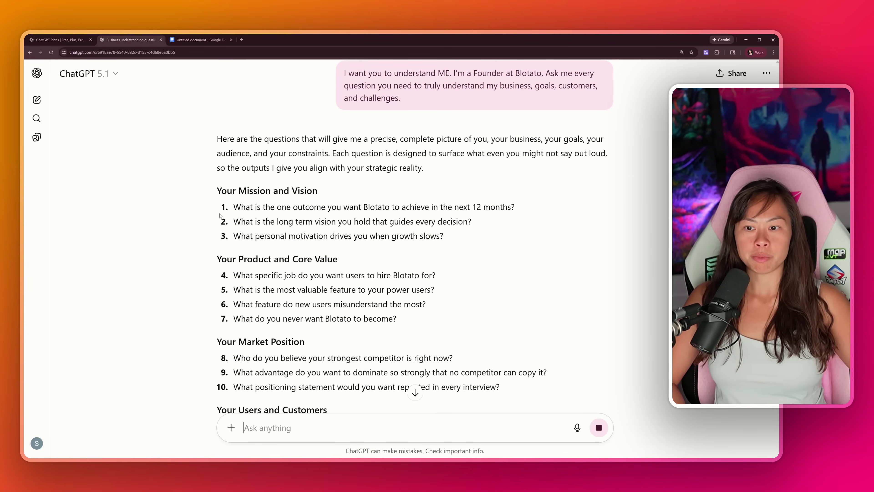
drag(234, 207, 370, 237)
click(370, 236)
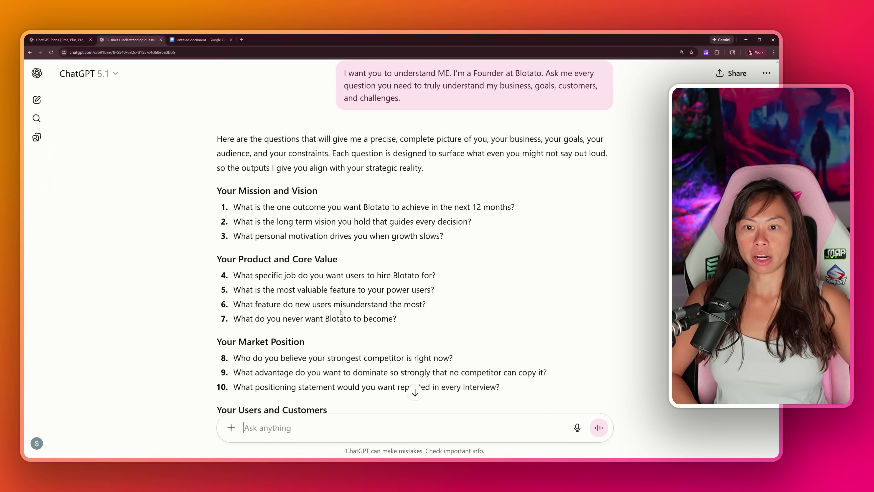
scroll(341, 312, down, 1)
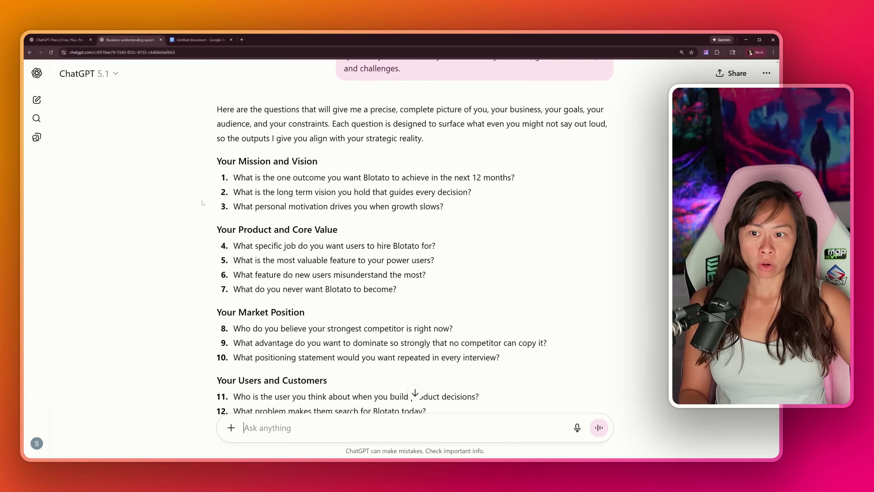
drag(214, 163, 392, 212)
scroll(393, 215, down, 1)
click(462, 282)
scroll(461, 282, down, 3)
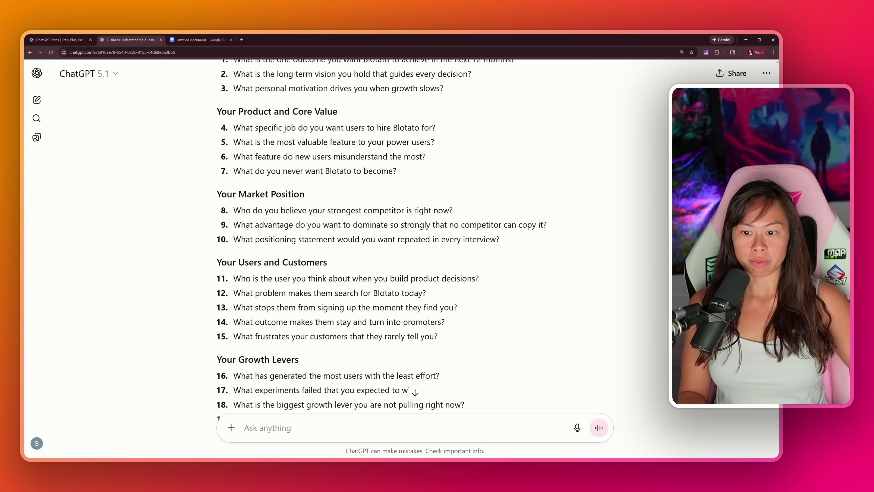
scroll(422, 297, down, 10)
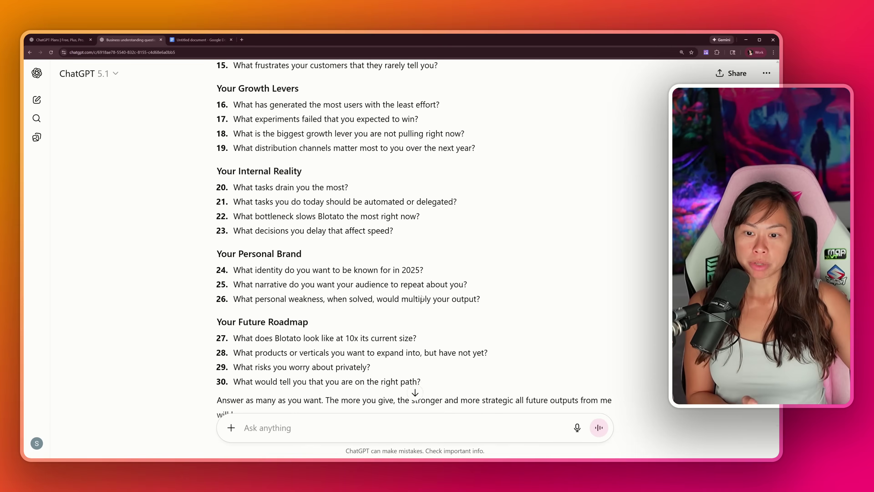
scroll(422, 297, up, 12)
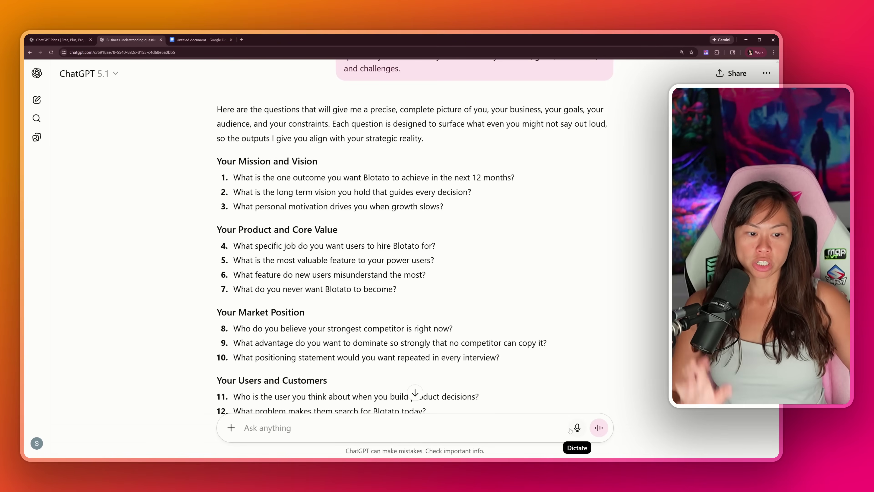
scroll(574, 430, down, 1)
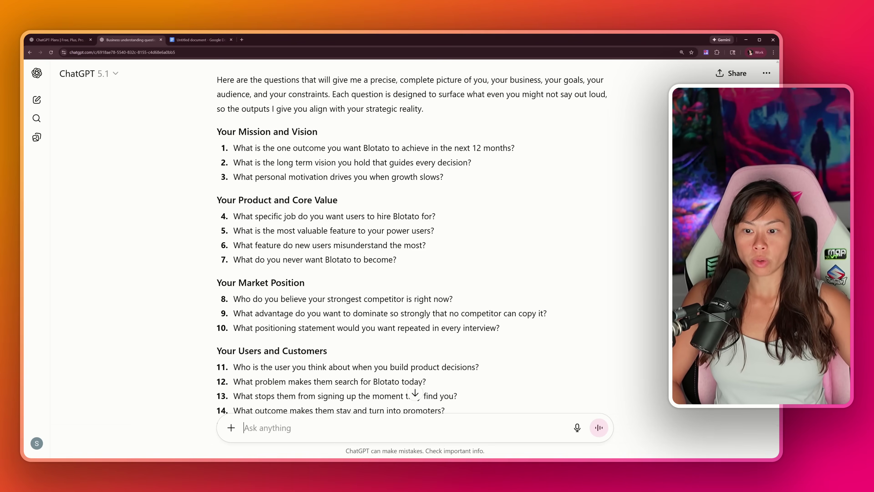
Dictate answers to the questions, covering Blotato's mission, most valuable feature, competitors, strengths, draining tasks and agency expansion plans, and finish the recording
click(577, 427)
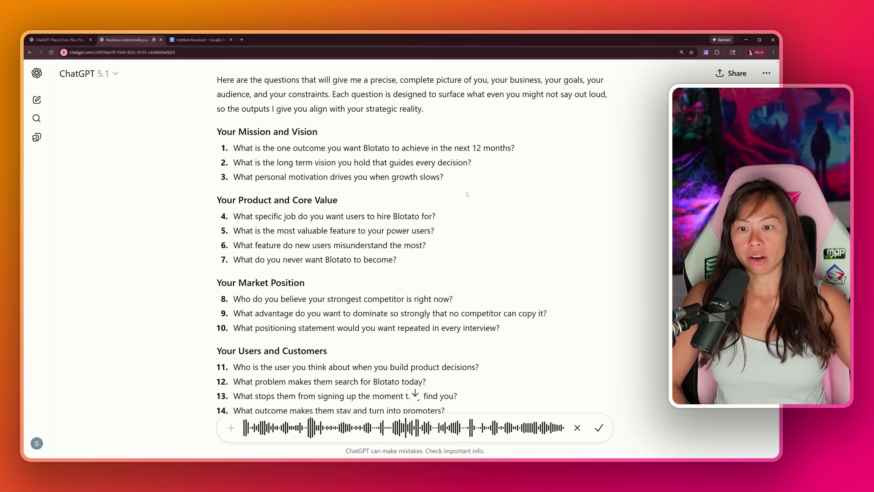
scroll(468, 194, down, 1)
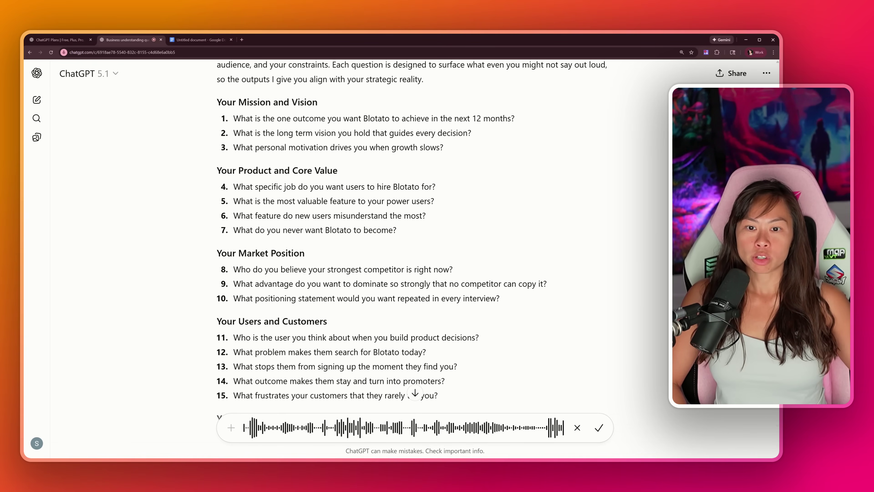
scroll(344, 211, down, 1)
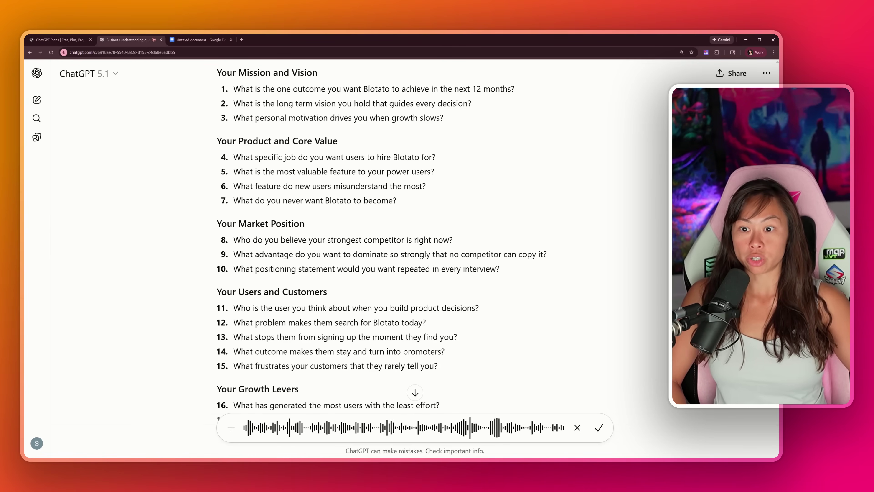
scroll(360, 253, down, 1)
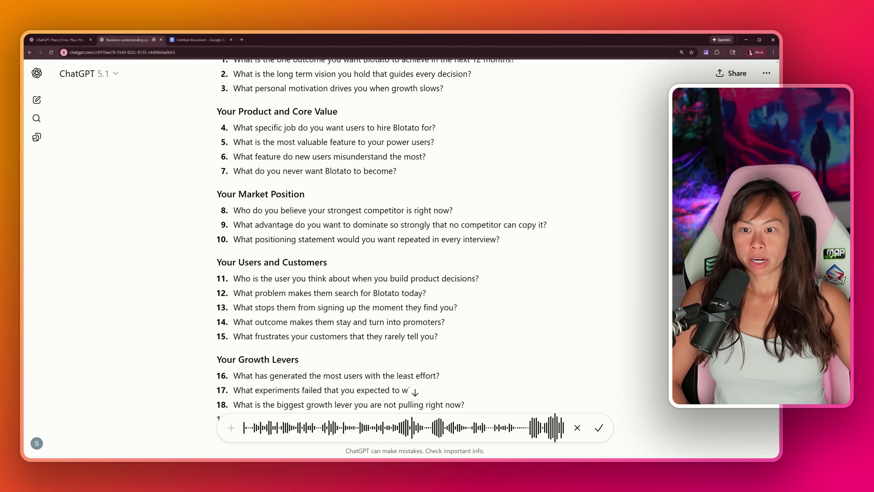
scroll(367, 190, down, 1)
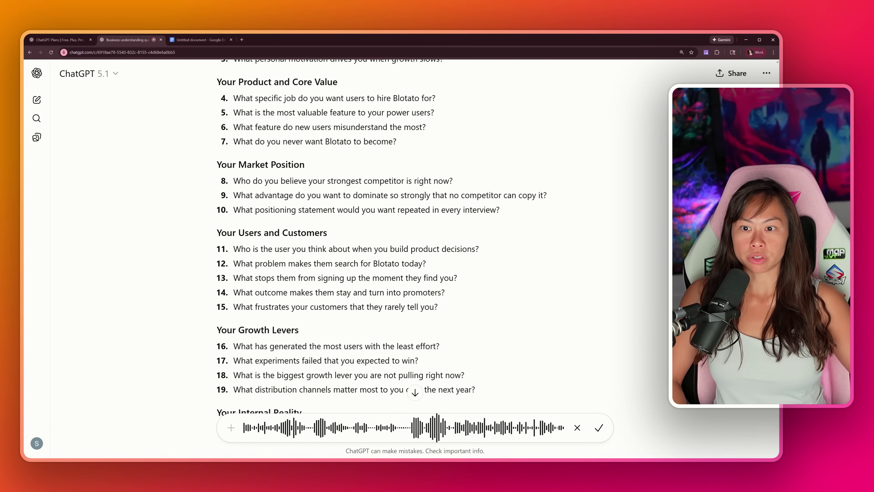
scroll(381, 237, down, 2)
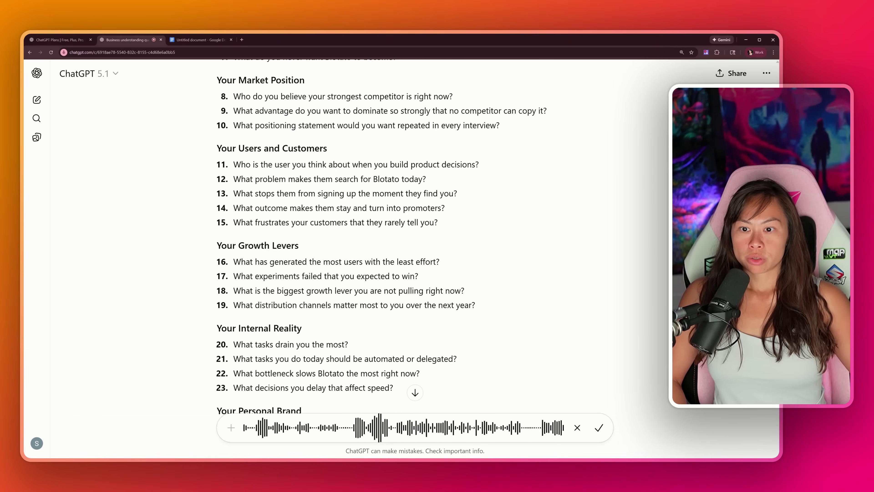
scroll(433, 174, down, 1)
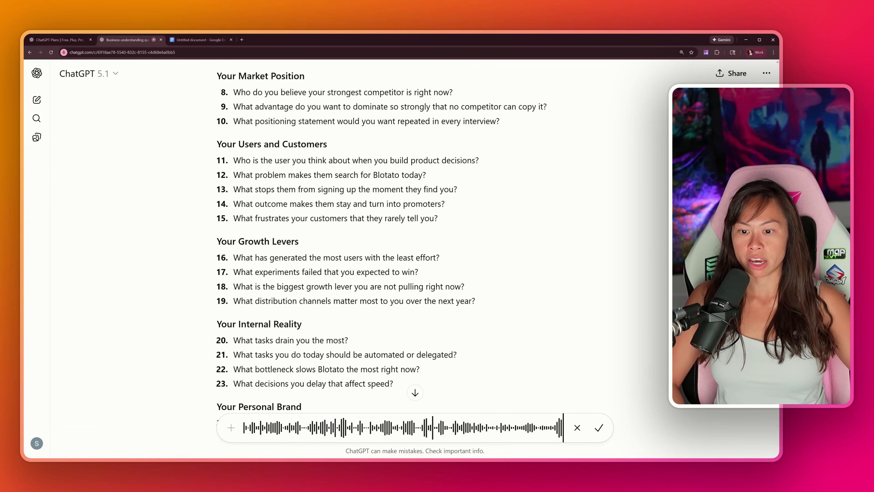
scroll(457, 197, down, 4)
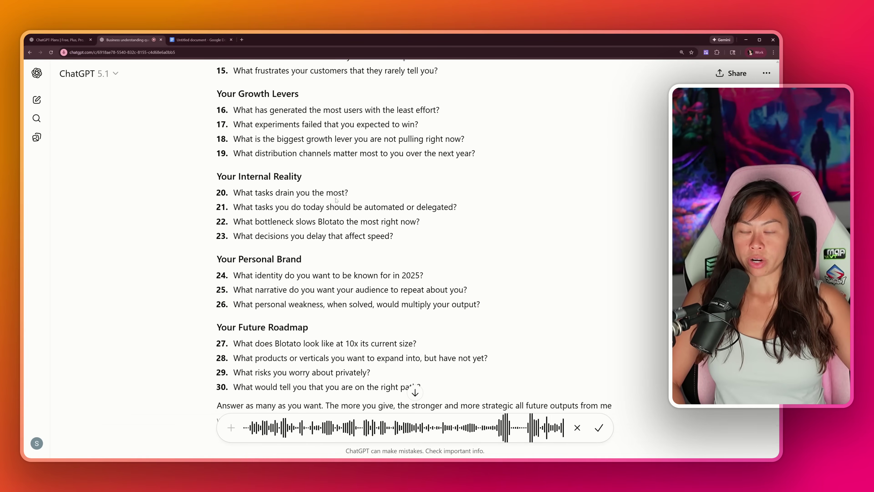
scroll(342, 199, down, 1)
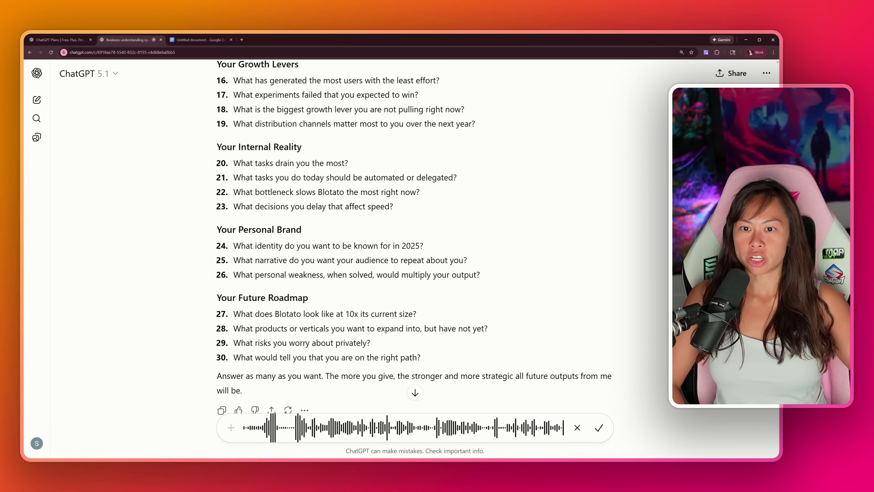
scroll(414, 227, down, 1)
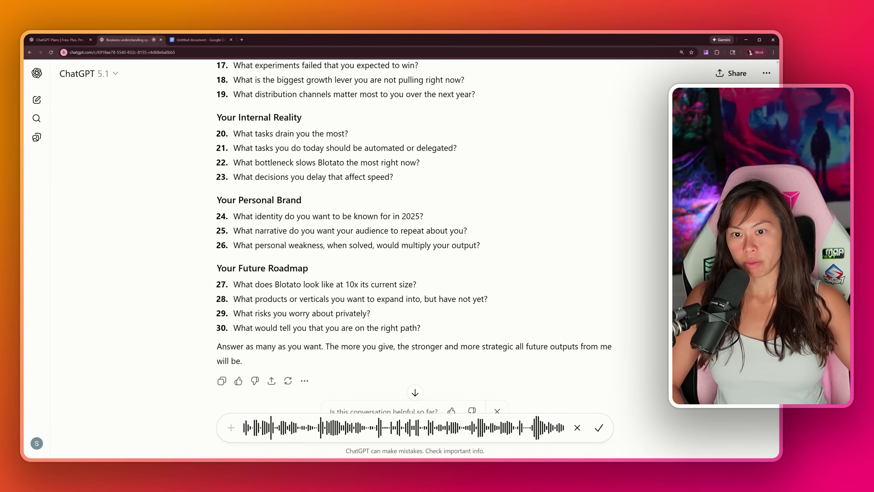
scroll(232, 275, down, 1)
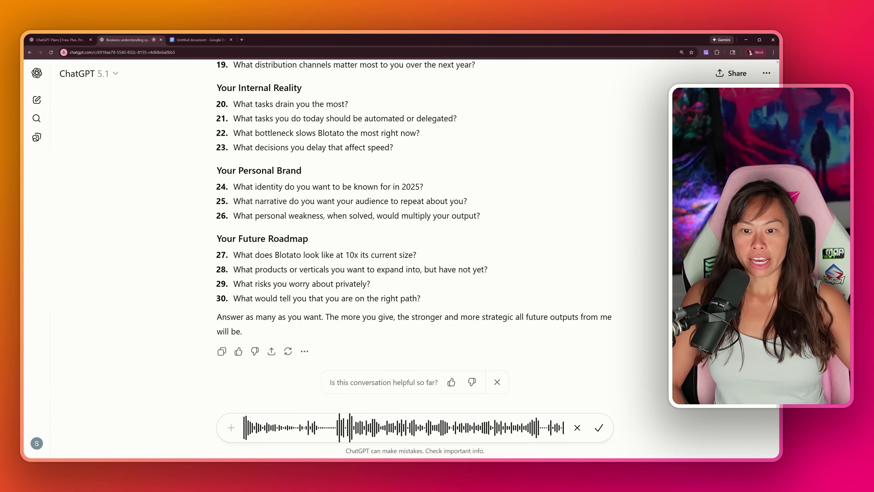
scroll(376, 256, down, 1)
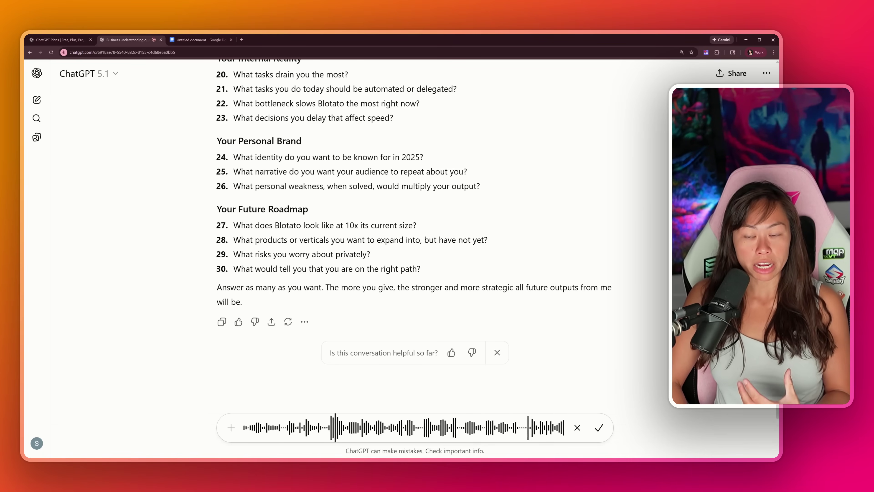
click(599, 431)
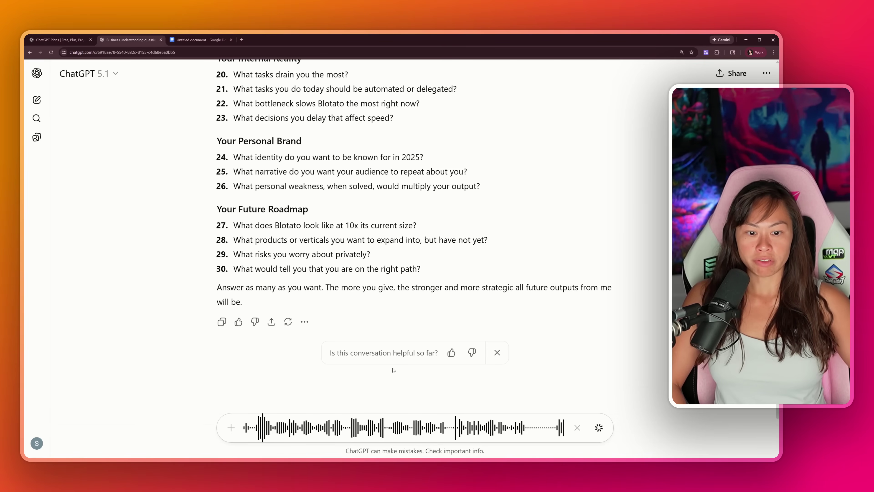
Check the transcribed answers against the question list and send them as one message
scroll(495, 409, up, 10)
scroll(413, 241, up, 5)
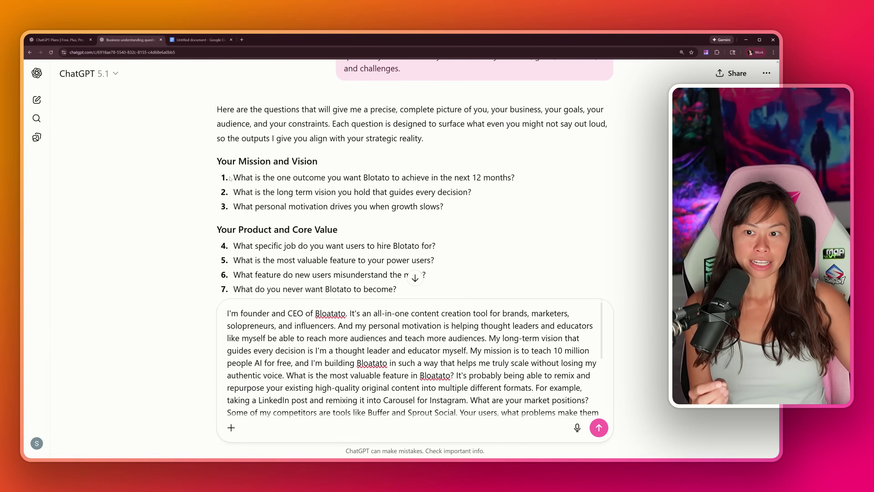
scroll(231, 148, down, 2)
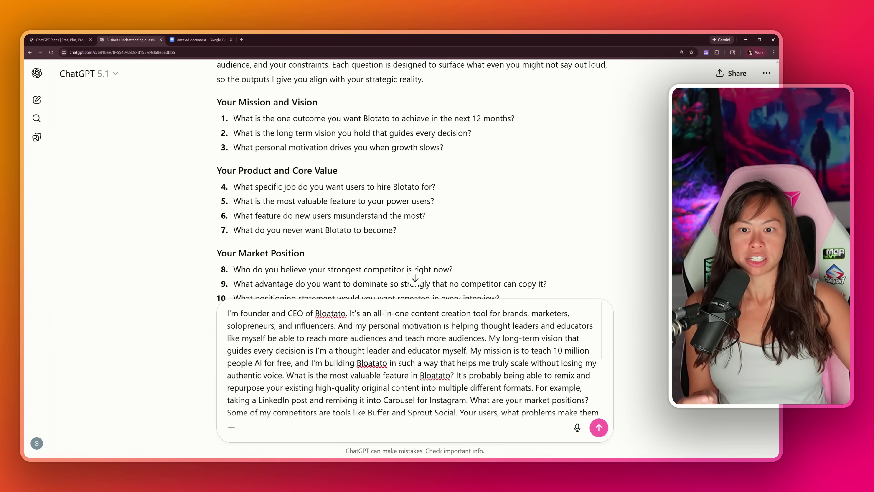
click(599, 427)
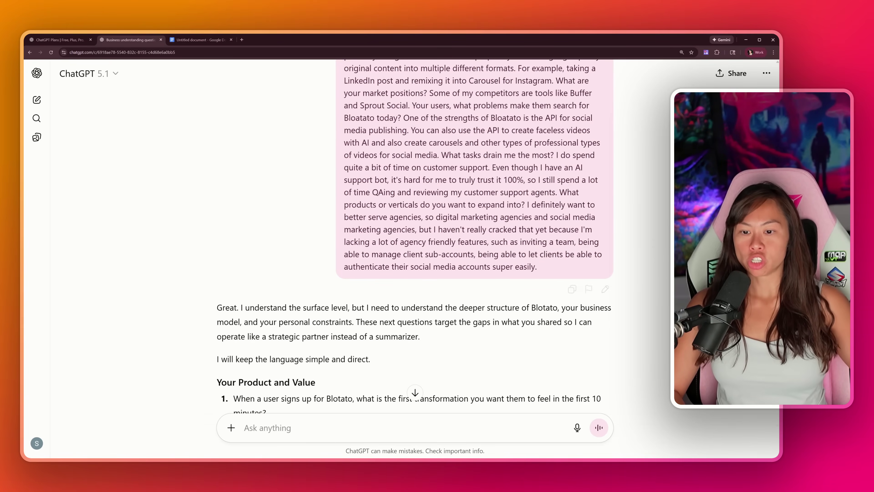
Read through the reply's follow-up questions, from Your Product and Value to Your Roadmap and Constraints
drag(216, 308, 407, 321)
scroll(288, 288, down, 2)
click(289, 288)
drag(242, 264, 424, 263)
click(445, 281)
click(333, 319)
scroll(226, 268, down, 2)
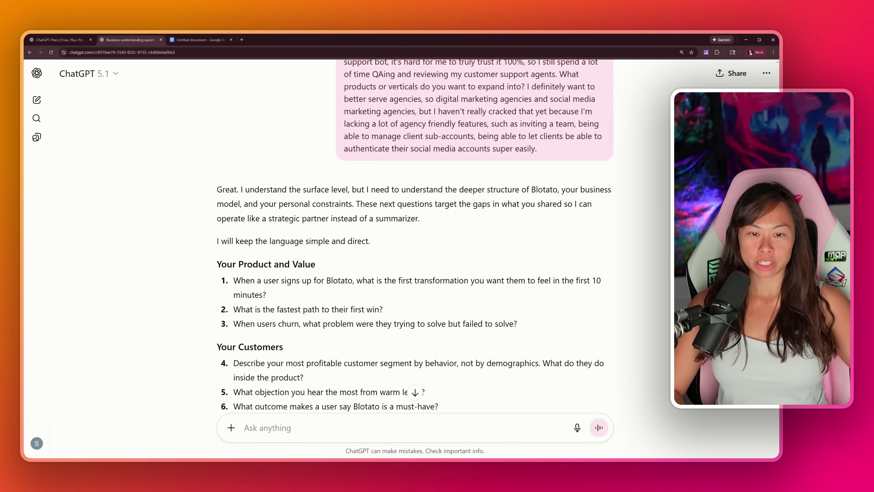
scroll(310, 281, down, 3)
scroll(343, 243, down, 1)
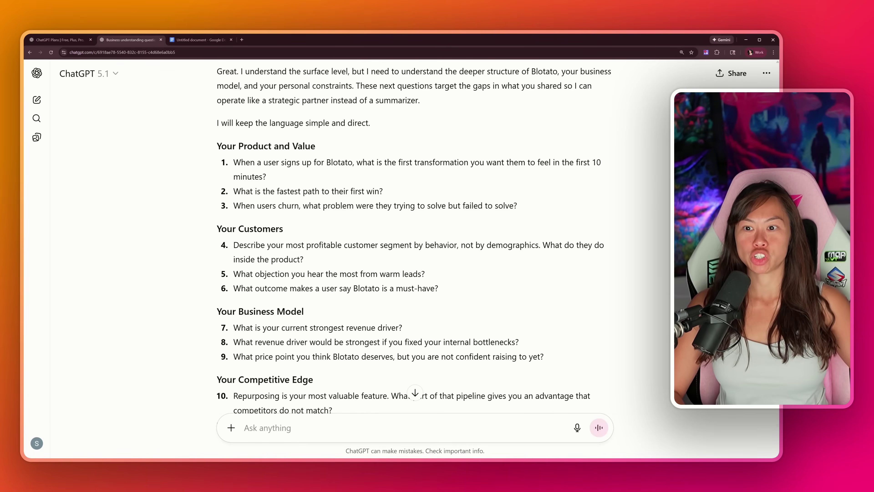
scroll(342, 243, down, 1)
scroll(303, 245, down, 1)
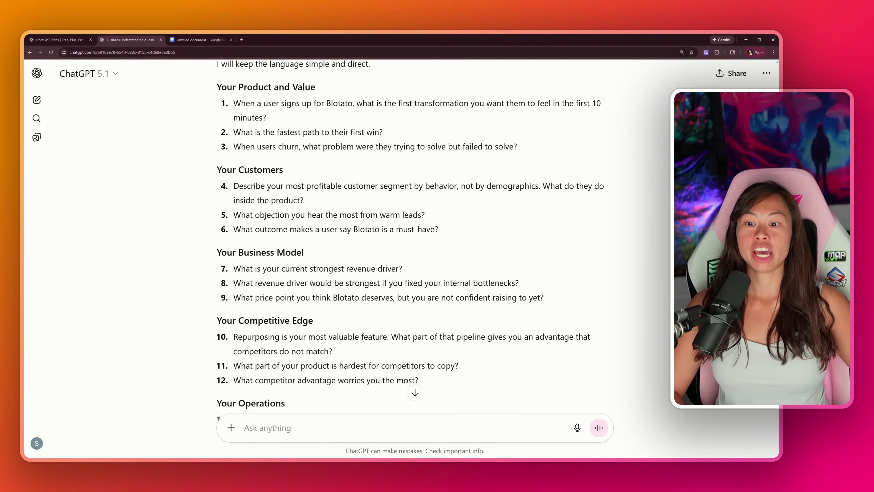
scroll(410, 241, down, 7)
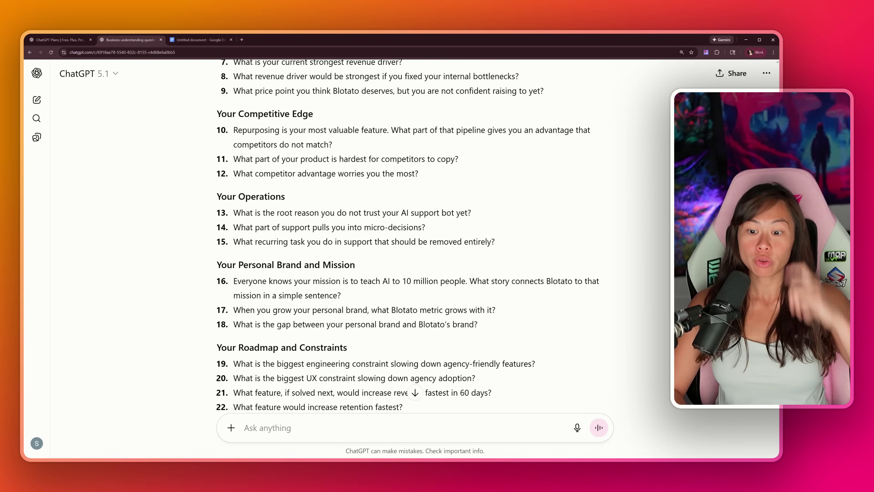
Paste and send the prompt asking ChatGPT to become a Sparring Partner that answers ideas with 3-5 unconsidered questions, counterarguments, blind spots, or risks
text(Based on everything you know about me, become my Sparring Partner.  When I present an idea, your first response should include 3-5 questions I haven’t thought about, counterarguments, blind spots, or risks.)
scroll(424, 294, down, 6)
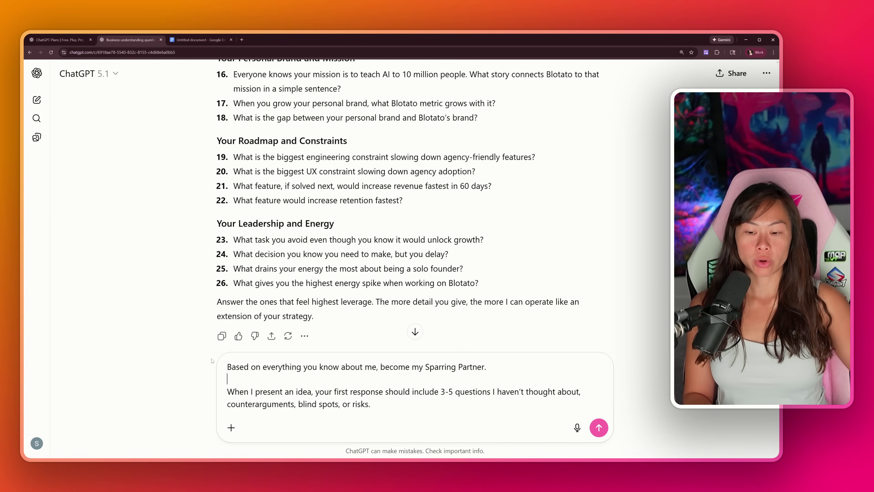
drag(371, 403, 240, 366)
click(227, 379)
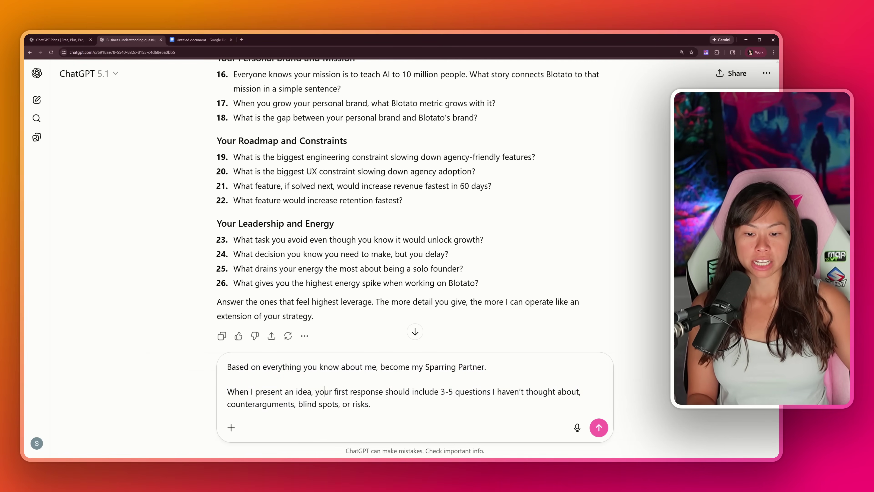
triple_click(324, 392)
click(228, 379)
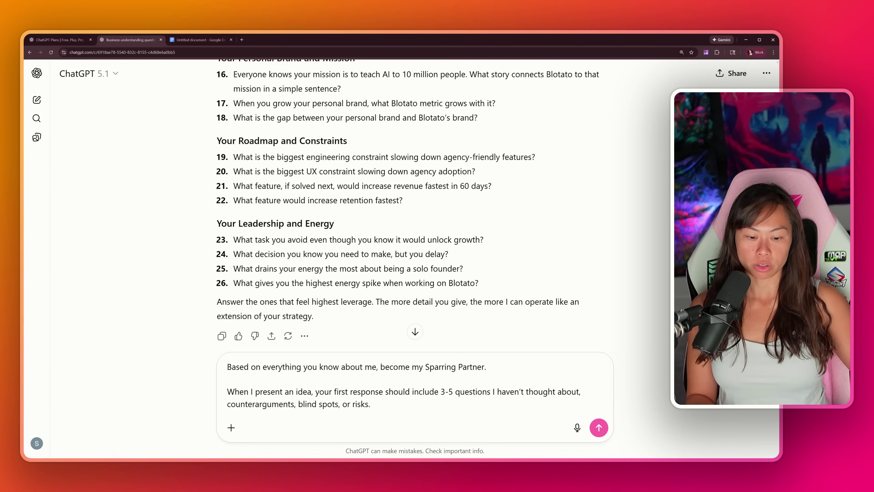
key(Return)
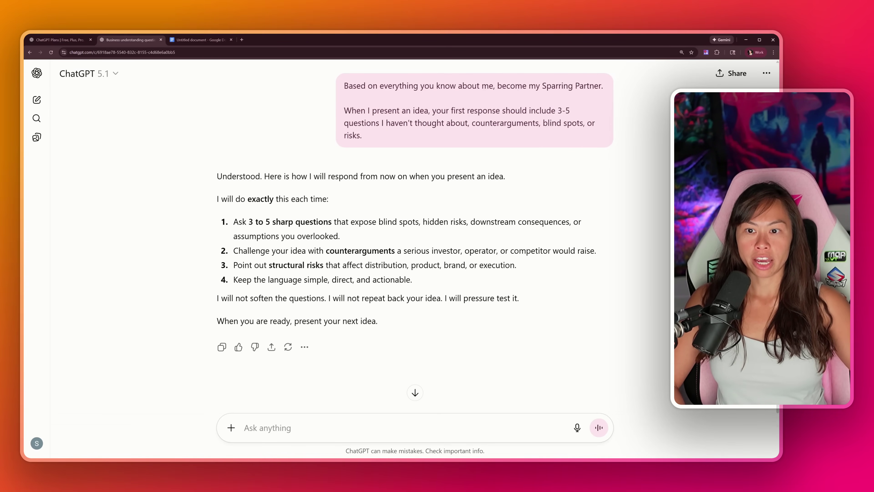
Review the Sparring Partner rules in the reply, and send the message "My Idea: 'I want to start a social media scheduling app.'"
drag(203, 177, 552, 322)
click(552, 318)
scroll(554, 281, up, 1)
scroll(554, 280, up, 2)
scroll(554, 281, down, 4)
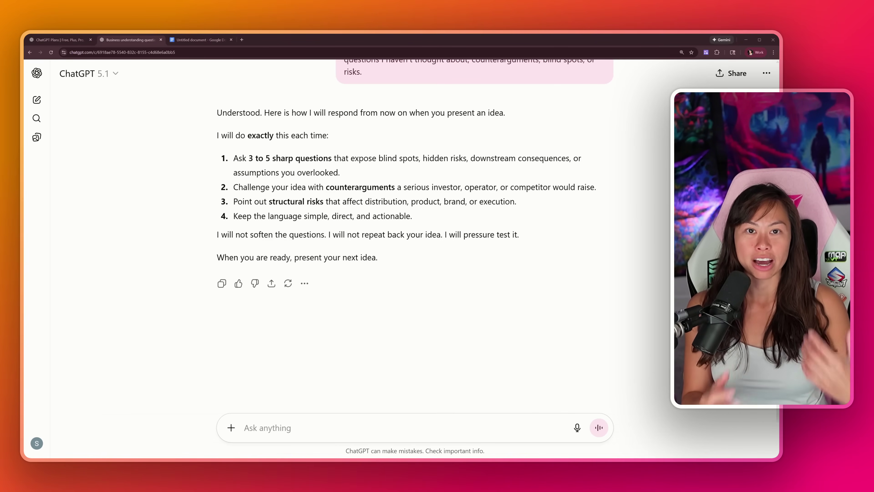
scroll(413, 224, up, 2)
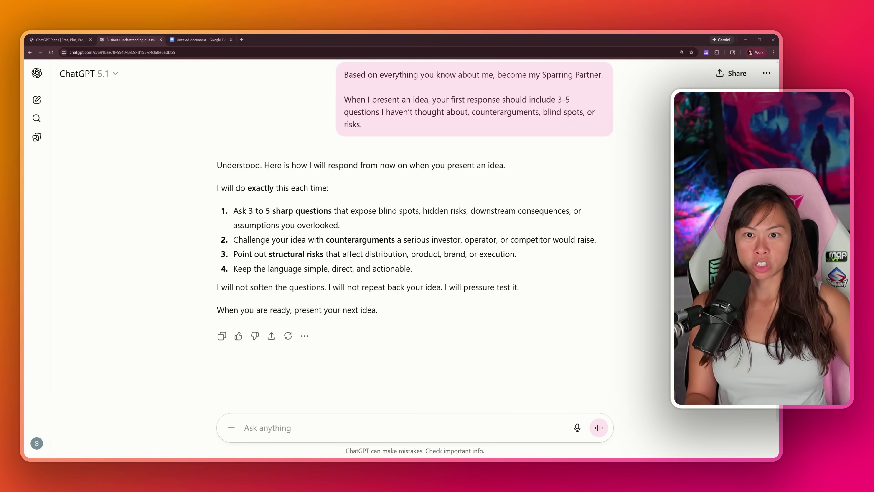
text(My Idea: 'I want to start a social media scheduling app.')
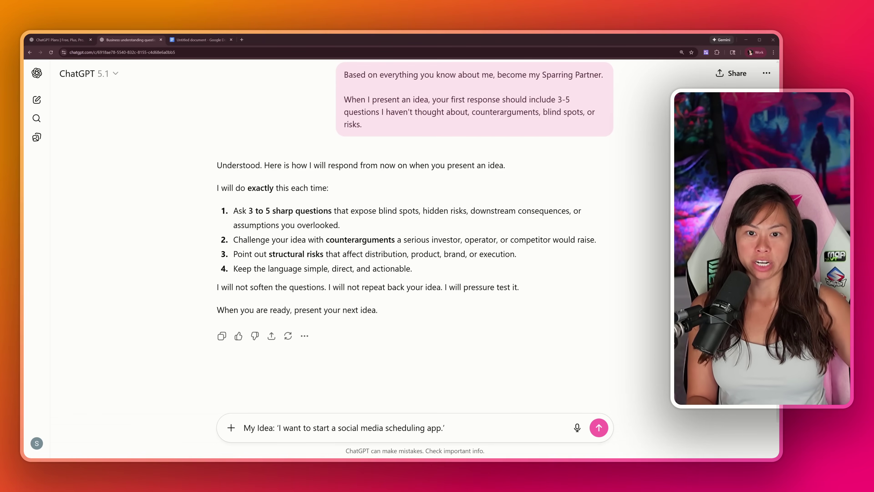
key(Return)
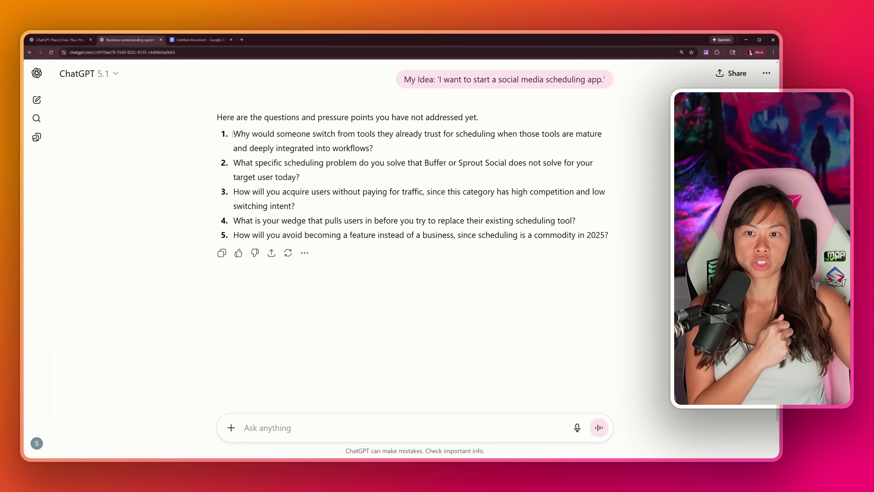
Skim the five questions challenging the scheduling app idea, and examine question 1 on why users would switch tools
drag(234, 134, 609, 237)
click(599, 243)
scroll(599, 243, up, 2)
drag(241, 194, 374, 208)
click(376, 209)
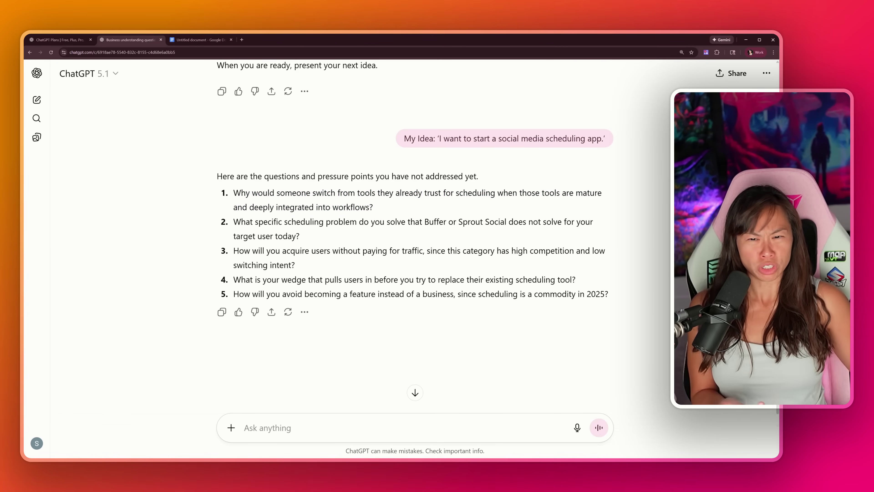
drag(313, 192, 450, 195)
click(437, 201)
click(450, 201)
drag(234, 193, 540, 195)
click(541, 208)
Read questions 2 to 5 on the scheduling problem, user acquisition, wedge and commodity risk, and highlight the whole question list
drag(374, 207, 316, 251)
drag(264, 221, 480, 223)
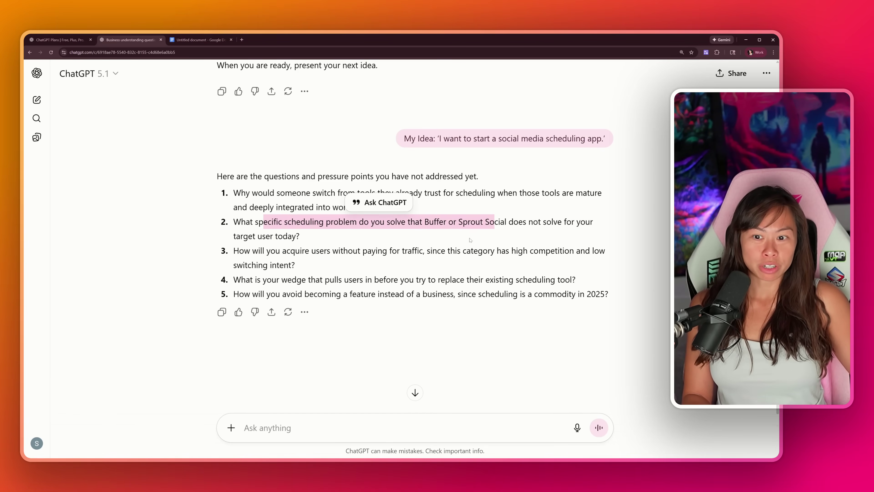
click(349, 222)
drag(349, 222, 402, 240)
drag(244, 251, 358, 251)
drag(300, 250, 441, 250)
drag(455, 251, 534, 252)
click(533, 265)
drag(258, 265, 297, 266)
click(341, 272)
drag(246, 286, 346, 279)
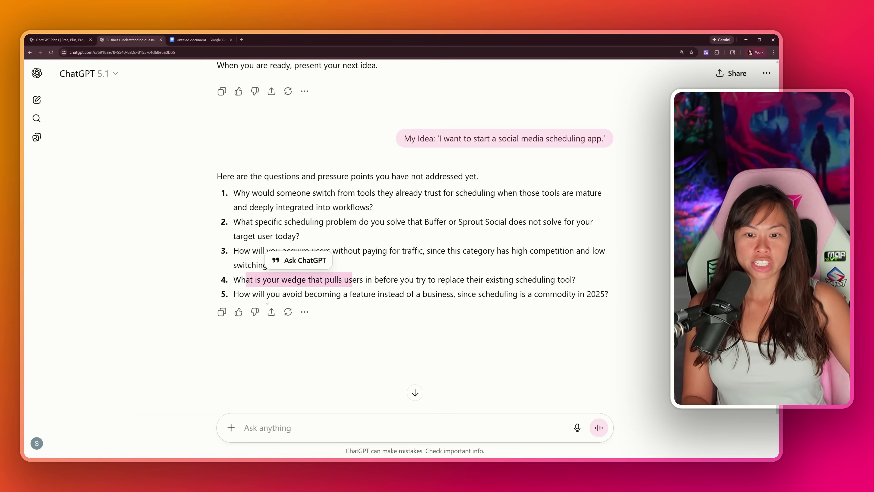
drag(251, 293, 526, 294)
click(345, 294)
click(541, 294)
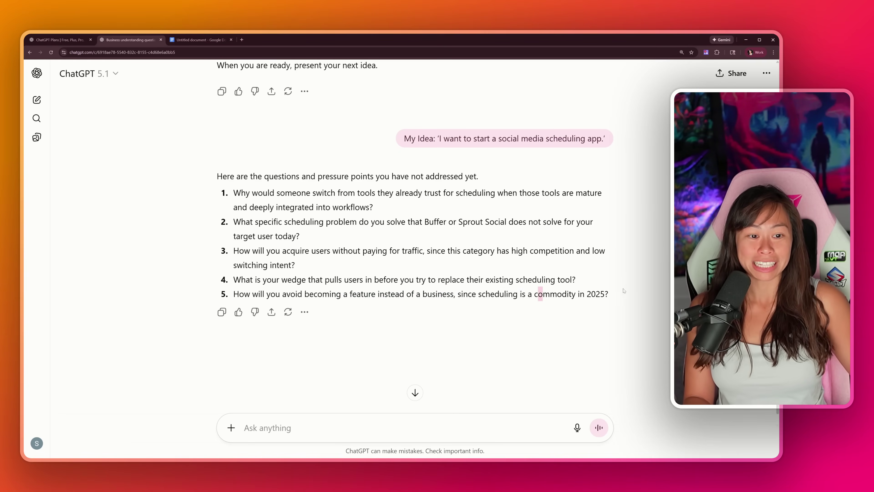
drag(610, 297, 232, 192)
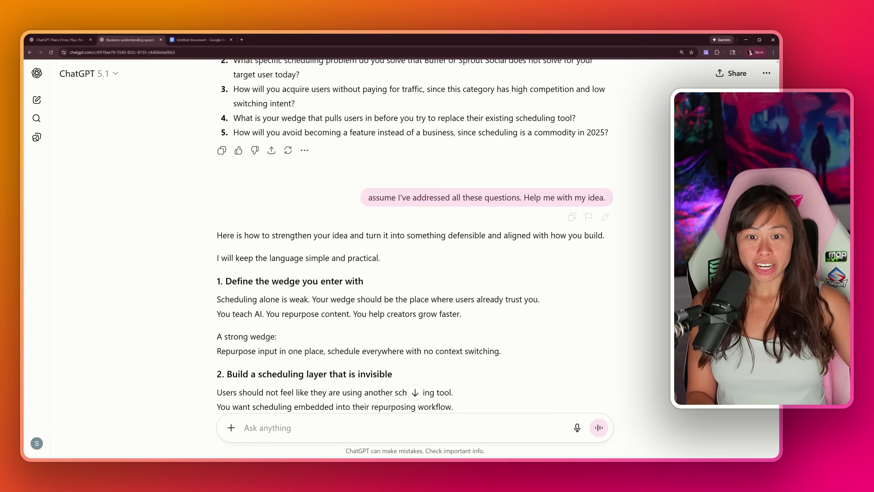
Review the follow-up message "assume I've addressed all these questions. Help me with my idea." and the opening lines of its reply
scroll(366, 139, down, 2)
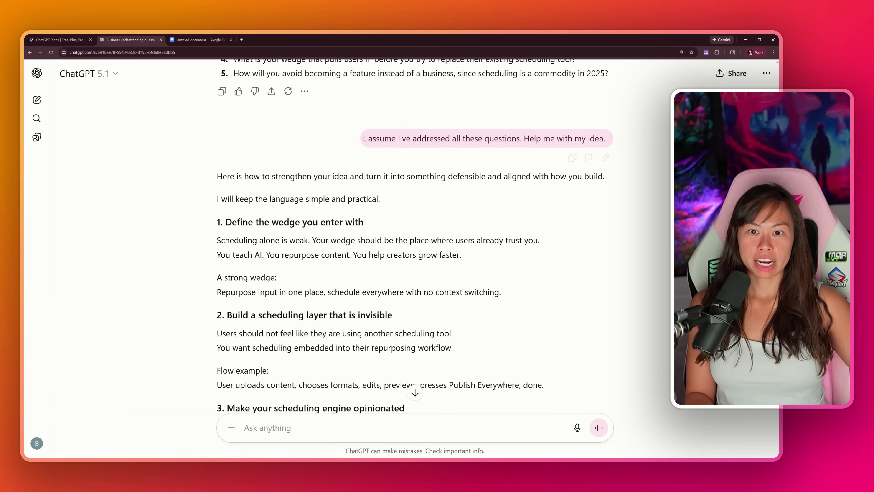
scroll(365, 140, up, 1)
drag(372, 168, 595, 167)
click(530, 168)
click(595, 168)
scroll(415, 241, down, 2)
drag(227, 147, 305, 170)
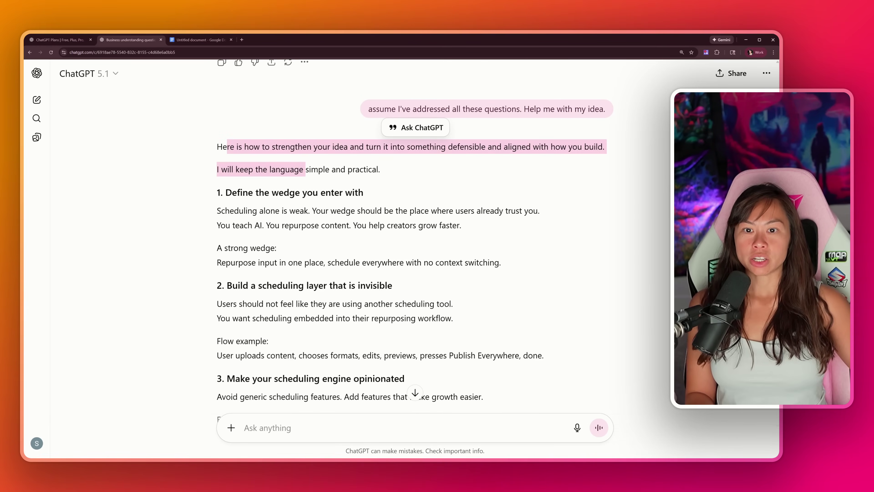
double_click(441, 158)
drag(366, 148, 453, 148)
Read the reply's advice on the entry wedge, invisible scheduling layer, opinionated scheduling engine and support for faceless creators
scroll(424, 236, down, 2)
drag(227, 226, 333, 226)
scroll(414, 241, down, 1)
scroll(415, 241, down, 1)
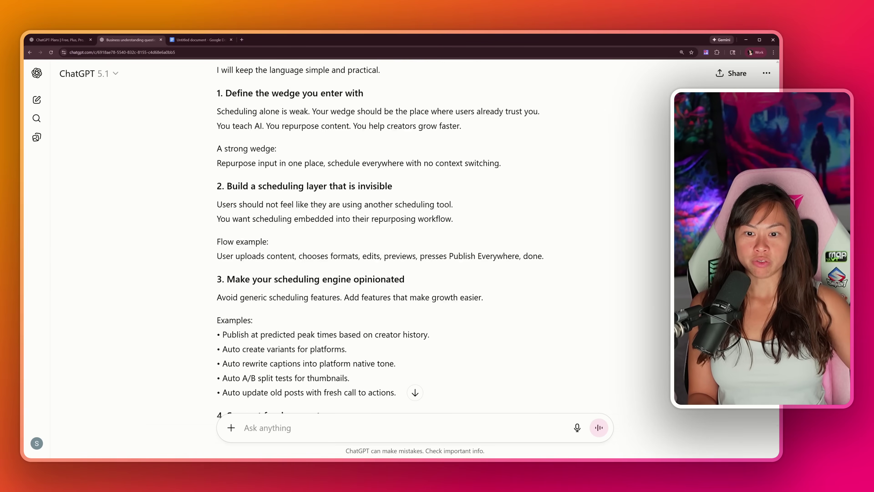
scroll(414, 241, down, 1)
drag(262, 230, 395, 230)
scroll(427, 229, down, 2)
click(427, 229)
scroll(415, 241, down, 2)
drag(237, 246, 333, 246)
click(297, 294)
scroll(296, 294, down, 3)
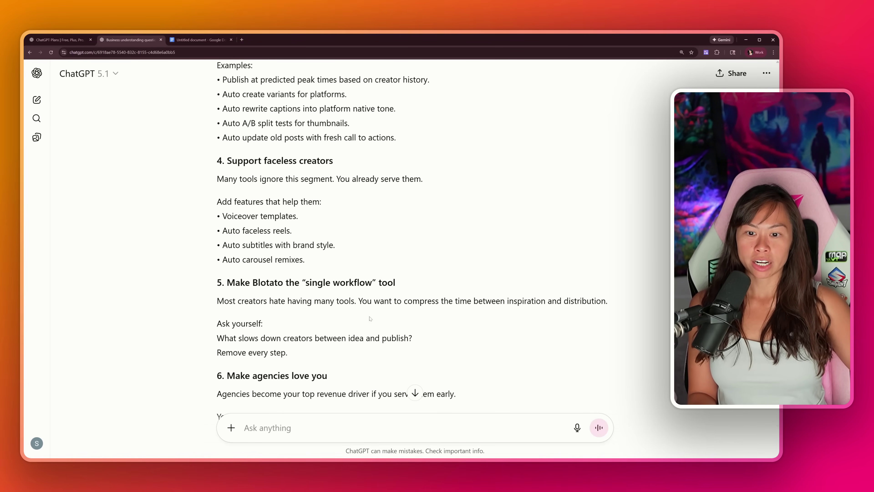
Read the advice on the single workflow tool, agencies and personal mission, plus the three suggested paths under Next Step
scroll(296, 294, down, 2)
drag(251, 223, 372, 223)
scroll(271, 294, down, 3)
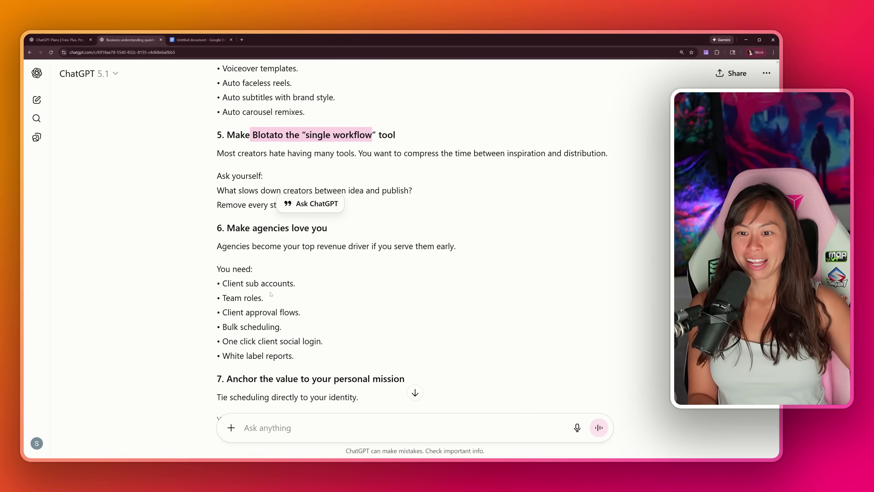
scroll(419, 249, down, 5)
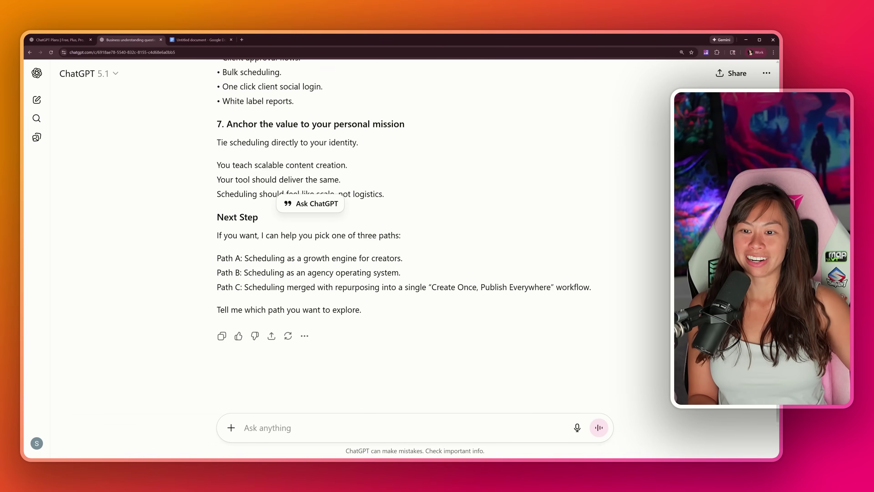
scroll(416, 250, down, 1)
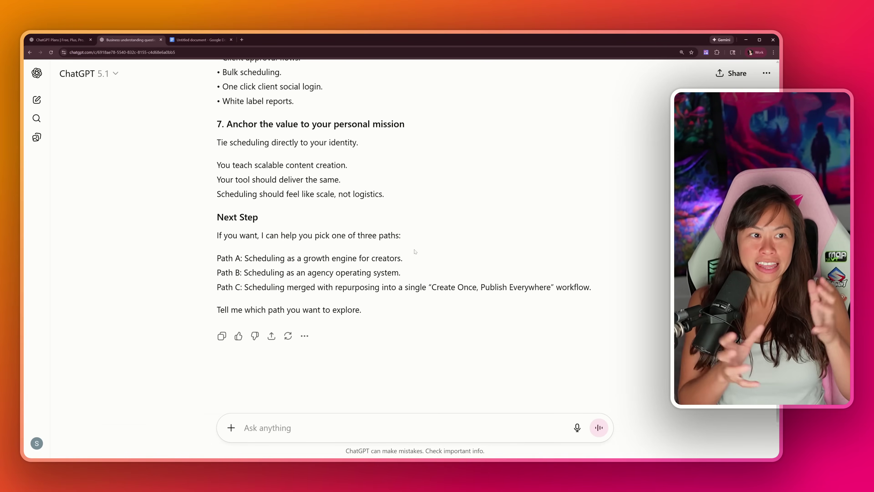
Return to the five sparring questions and highlight question 1 on why someone would switch tools
scroll(415, 252, up, 5)
scroll(485, 259, up, 10)
scroll(330, 213, down, 2)
scroll(378, 205, up, 6)
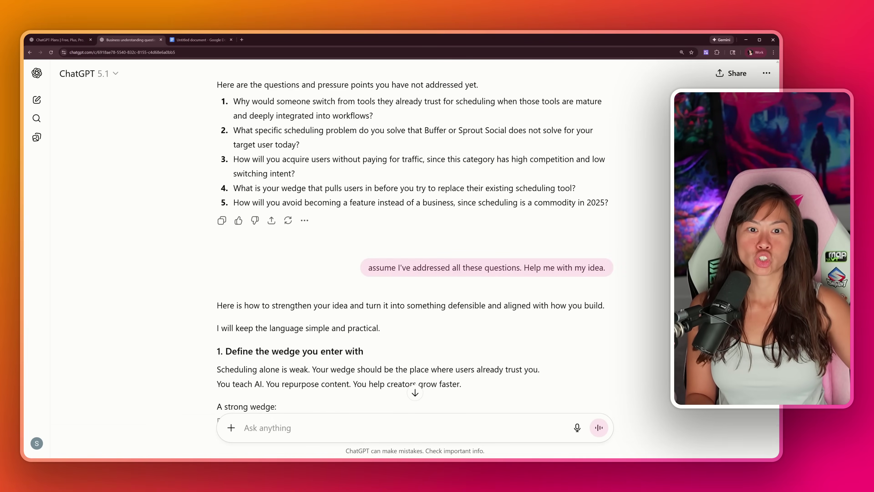
triple_click(425, 106)
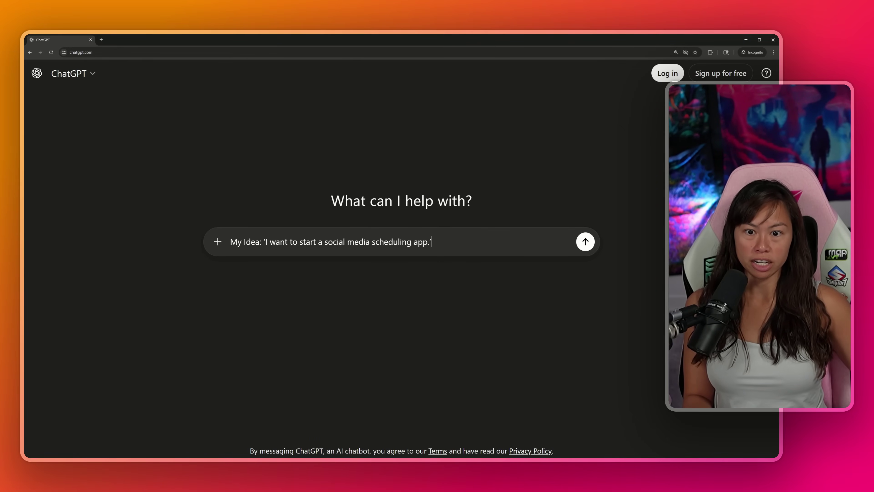
In a logged-out incognito ChatGPT chat, add "Help me with my idea." to the social media scheduling app prompt and send it
drag(432, 243, 216, 244)
click(432, 243)
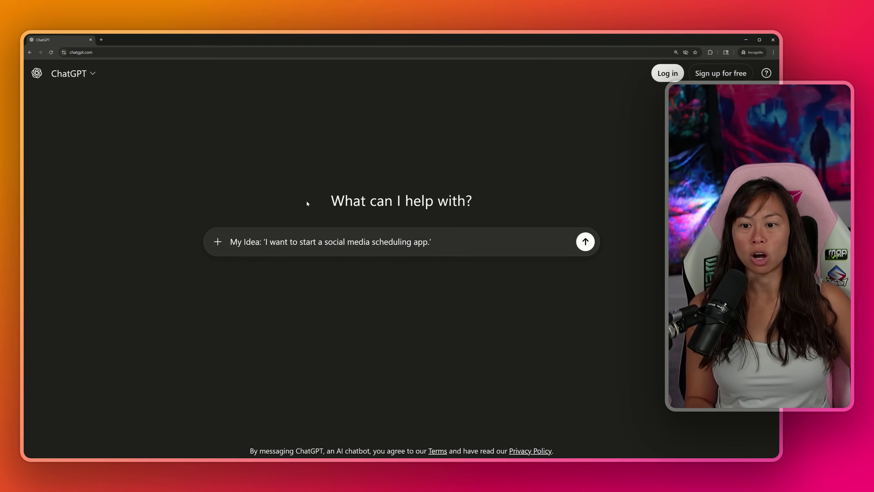
drag(432, 242, 218, 242)
key(Right)
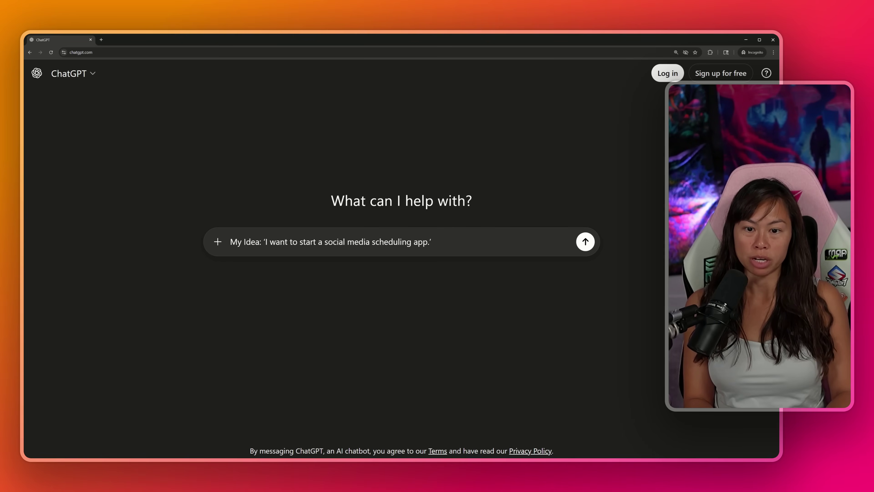
text(Help me w)
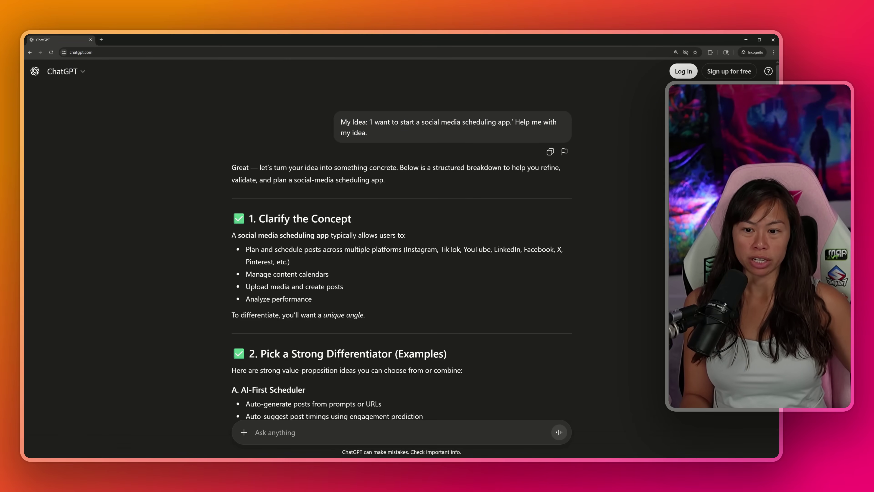
Examine the logged-out chat's prompt and the reply's Clarify the Concept section, highlighting what a scheduling app typically allows
drag(262, 250, 341, 314)
click(361, 295)
scroll(361, 295, down, 2)
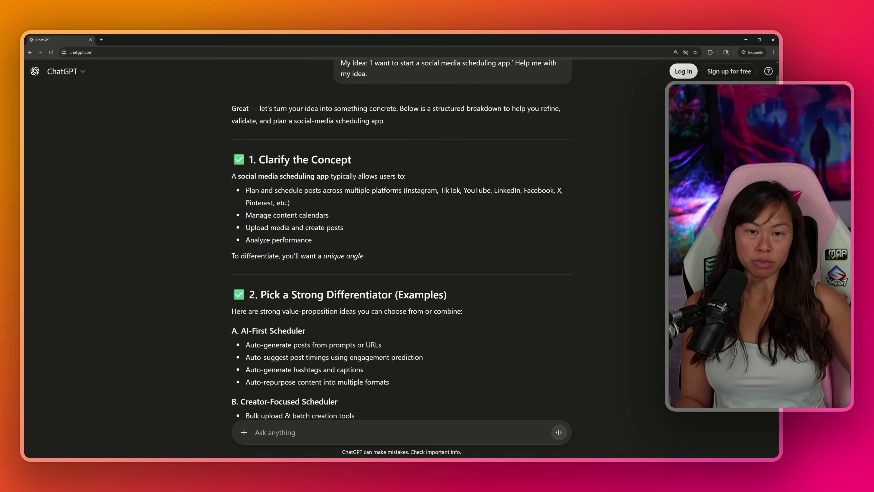
scroll(402, 248, up, 2)
drag(408, 122, 367, 133)
click(332, 299)
scroll(332, 300, down, 1)
drag(249, 206, 325, 257)
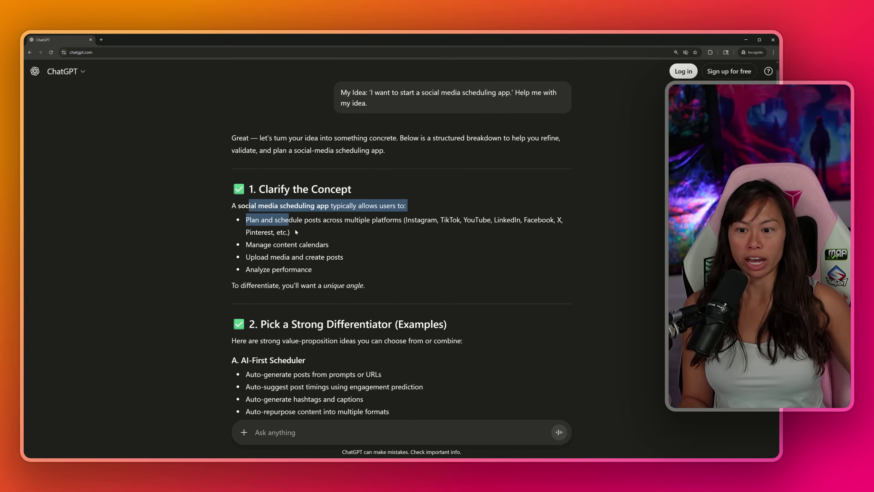
click(399, 312)
Skim the generic reply's sections on differentiators, tech stack, social platform APIs and monetization ideas
scroll(400, 313, down, 1)
scroll(401, 255, down, 4)
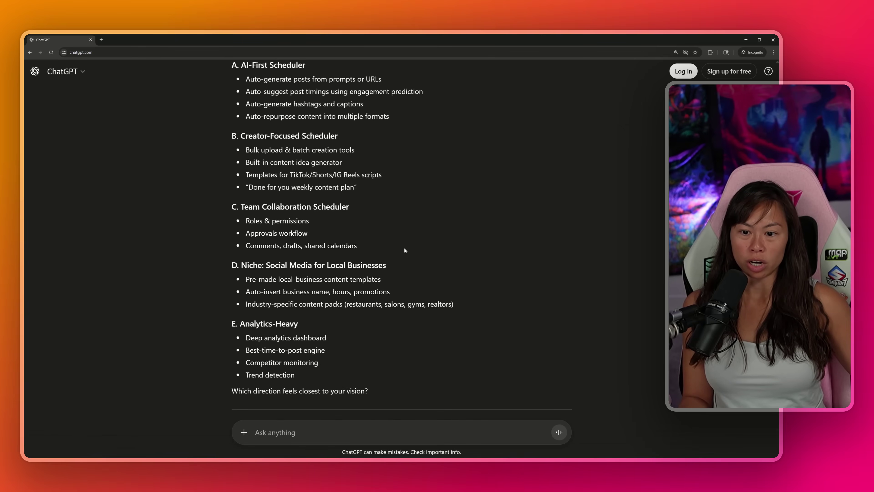
scroll(405, 250, down, 15)
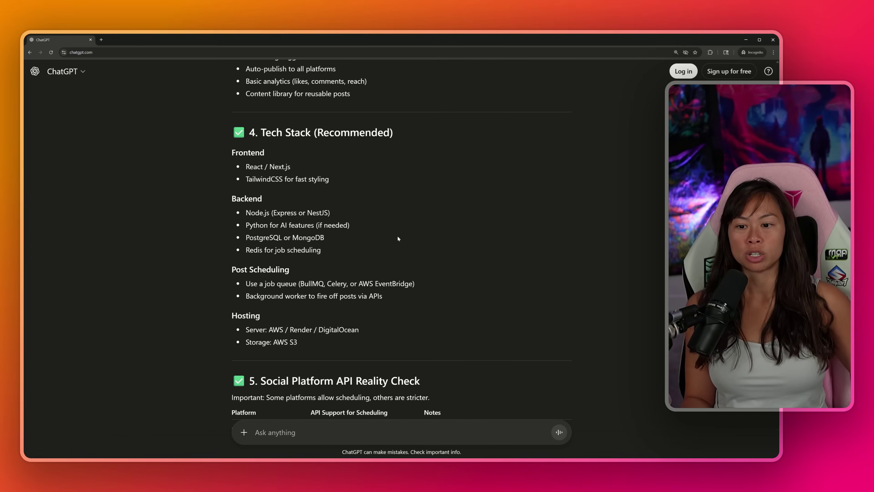
scroll(382, 222, down, 7)
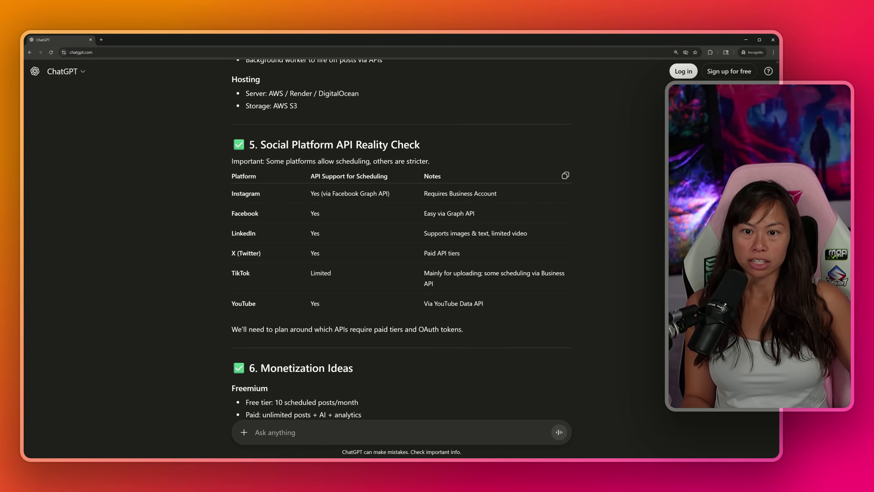
scroll(400, 233, down, 3)
scroll(400, 233, down, 4)
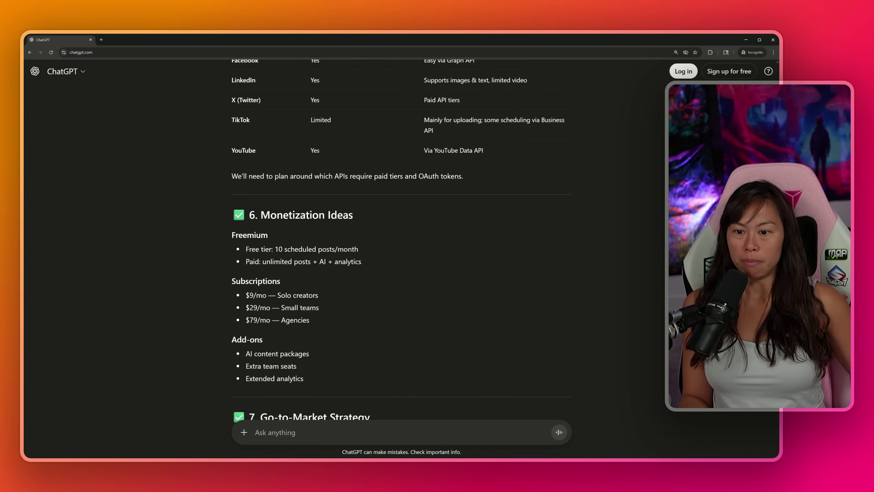
scroll(379, 244, down, 10)
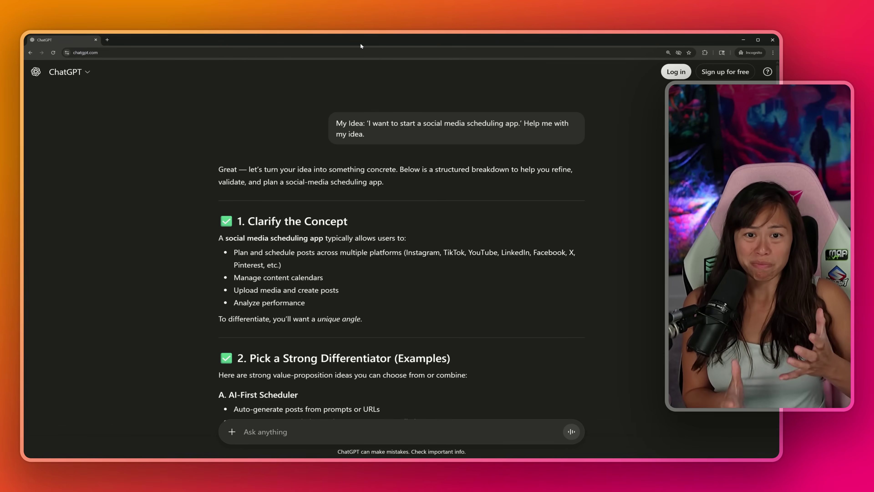
Skim the whole generic reply again, from Clarify the Concept through Go-to-Market Strategy and the suggested next actions
mouse_move(385, 123)
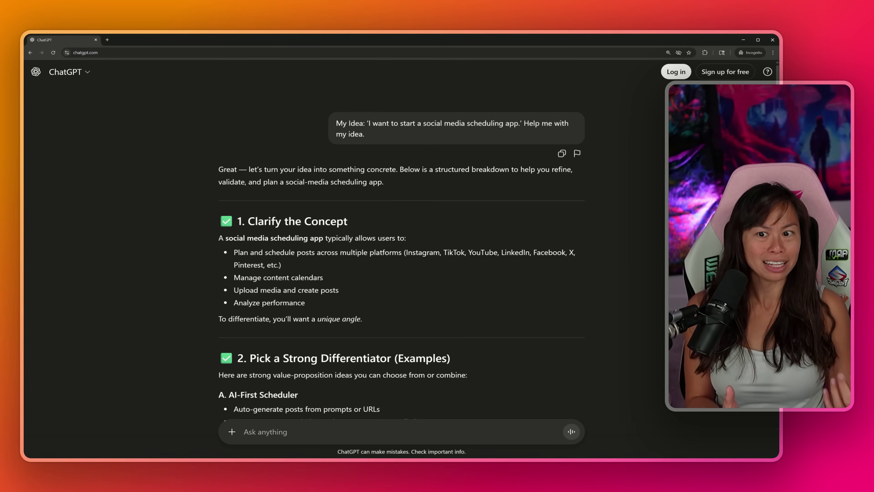
scroll(387, 195, down, 20)
scroll(454, 205, up, 10)
scroll(483, 206, up, 20)
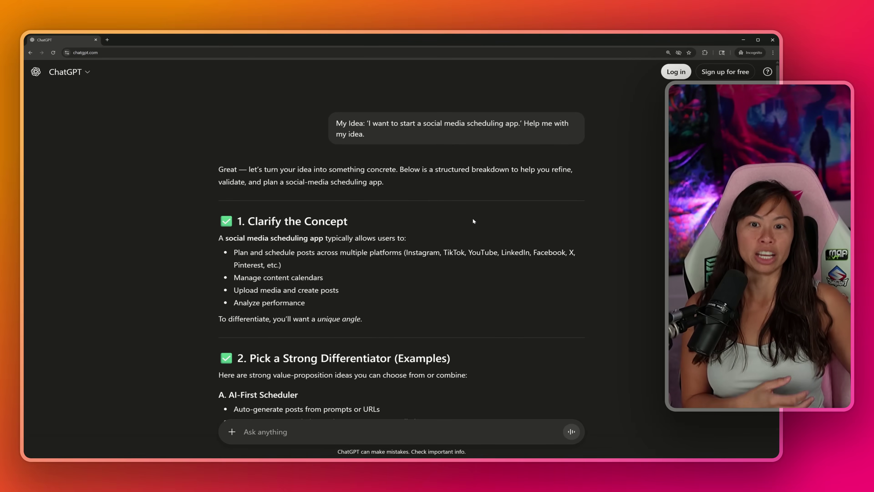
scroll(493, 218, down, 20)
scroll(501, 213, down, 10)
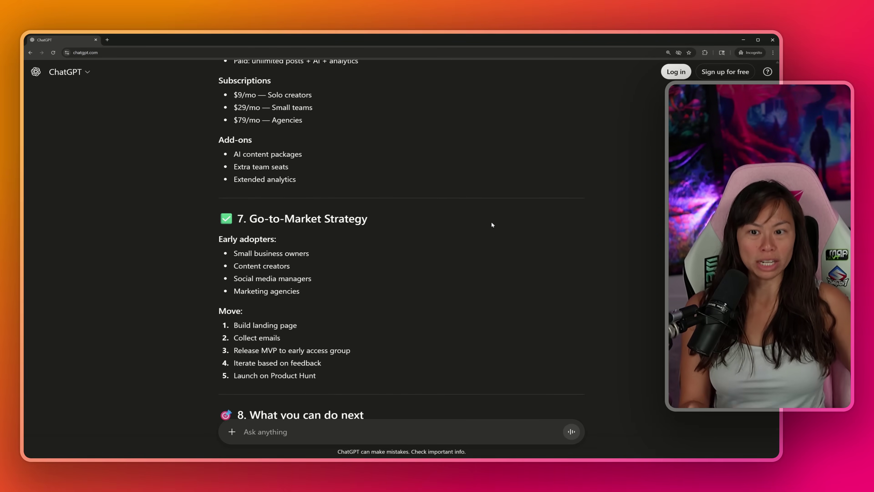
scroll(479, 224, down, 1)
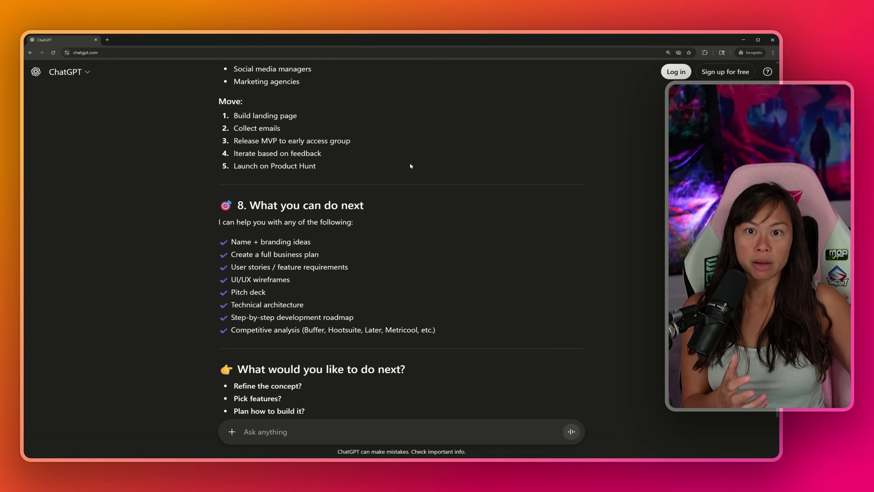
scroll(259, 152, up, 20)
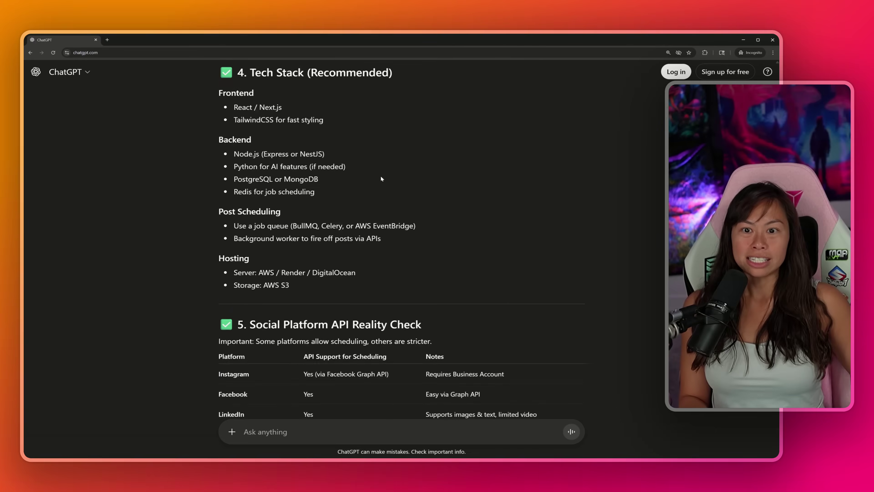
scroll(417, 192, up, 5)
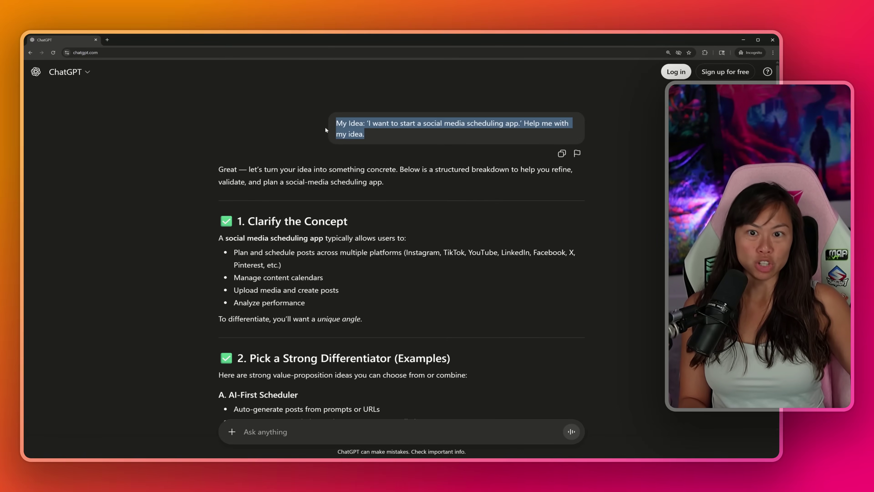
Highlight the prompt in the logged-out chat, and review the reply's differentiator, feature and tech stack sections
drag(337, 123, 366, 134)
click(279, 128)
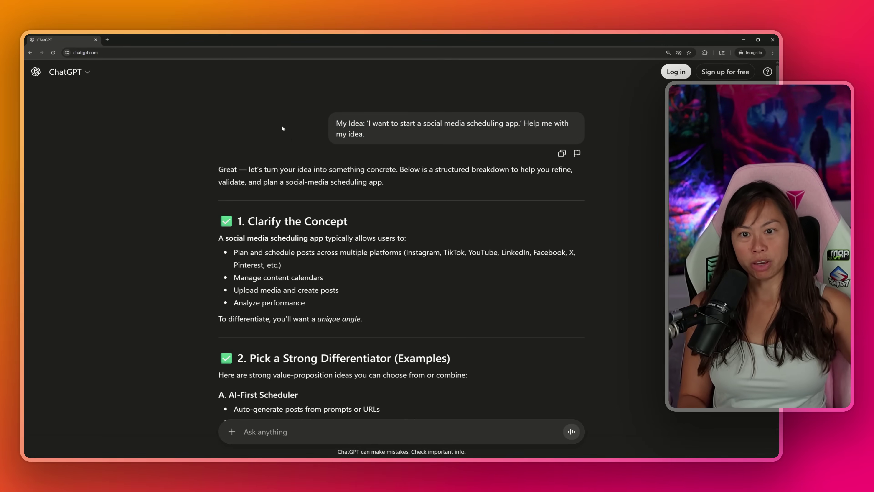
scroll(291, 165, down, 4)
scroll(293, 202, down, 4)
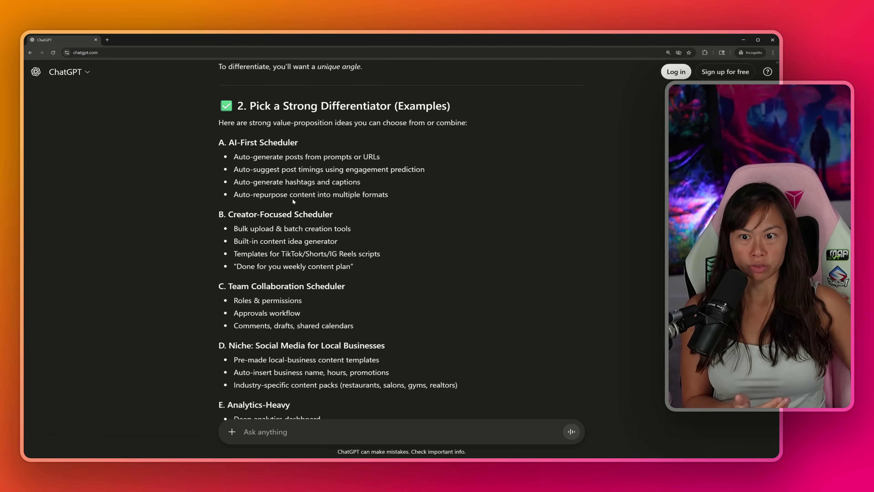
scroll(293, 202, down, 6)
scroll(373, 194, down, 6)
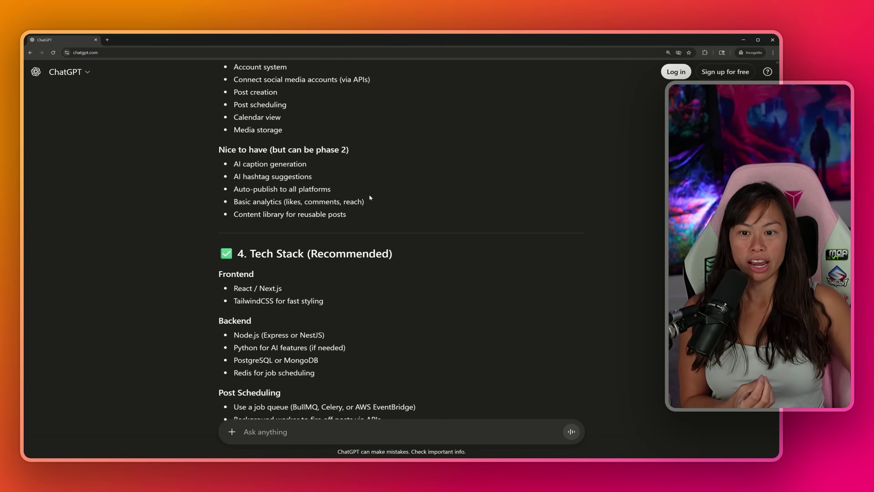
scroll(375, 206, up, 15)
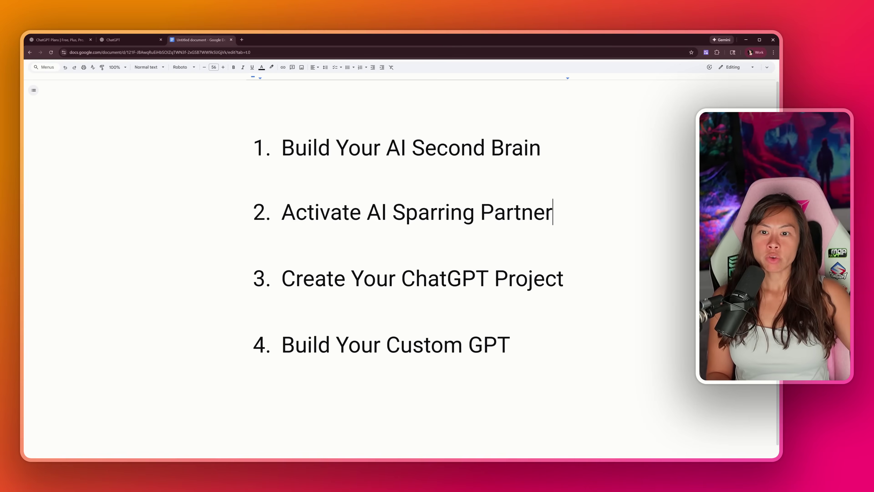
In the Google Docs outline, highlight the first two steps, "Build Your Custom GPT" and the current step "Create Your ChatGPT Project"
drag(553, 213, 282, 148)
drag(281, 279, 574, 280)
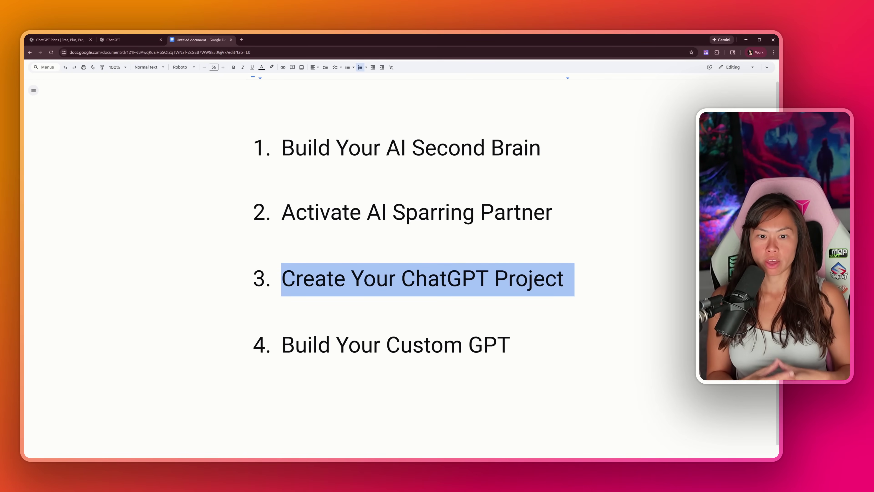
click(463, 279)
drag(401, 280, 547, 279)
drag(513, 345, 400, 345)
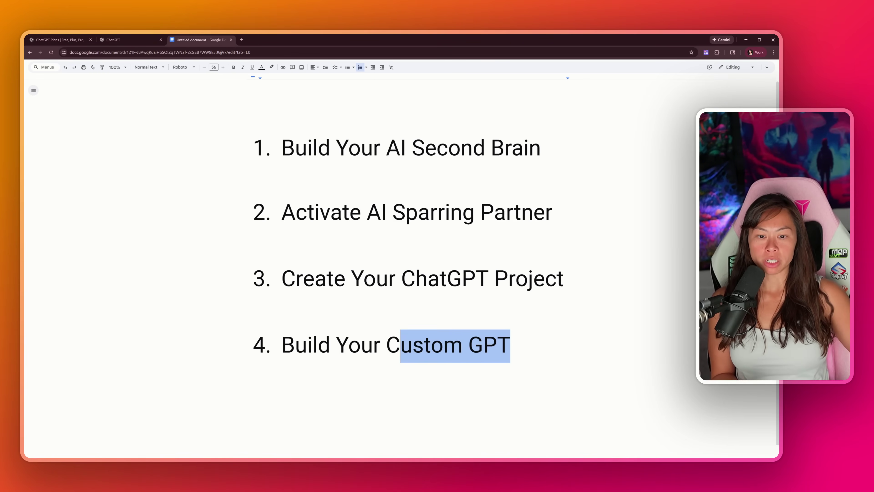
drag(282, 279, 573, 279)
In ChatGPT, create a new project named "AI Sparring Partner"
click(125, 41)
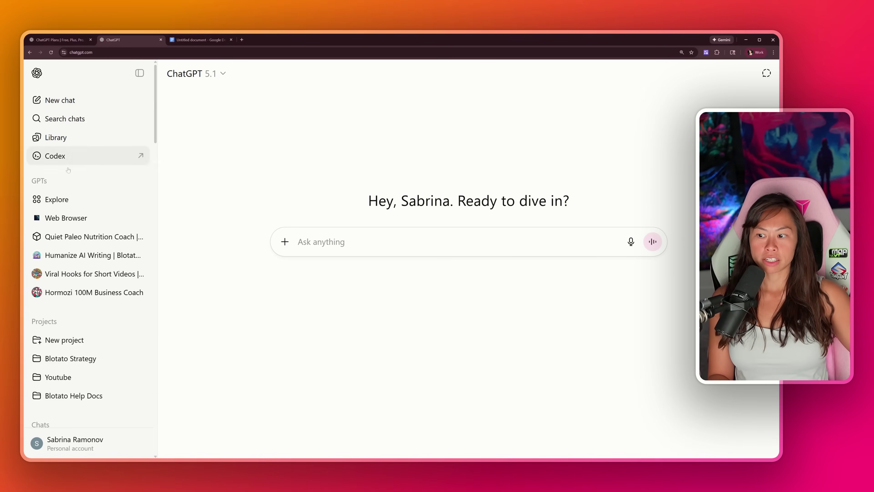
scroll(49, 318, down, 3)
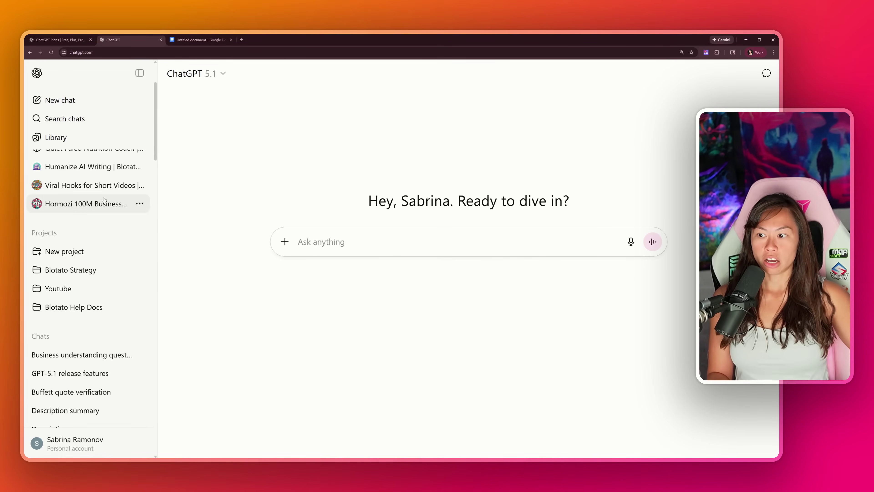
click(65, 252)
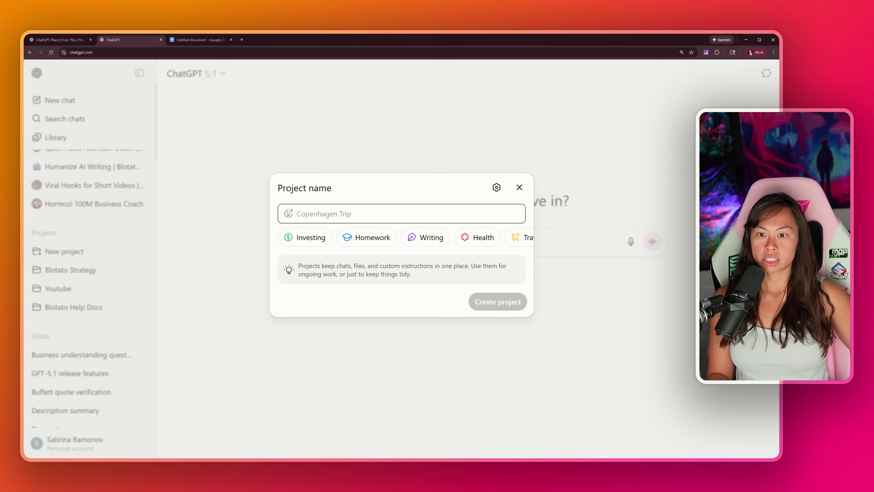
text(AI Sparr)
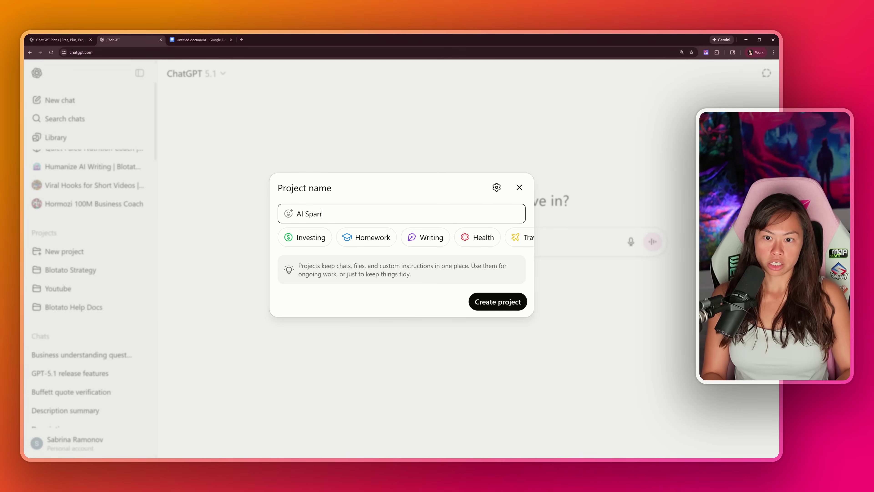
text(ing Partner)
click(498, 302)
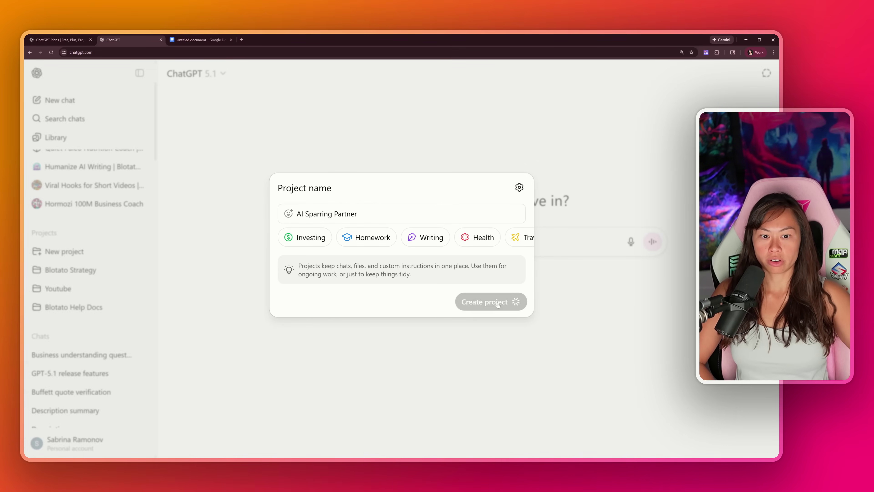
Move the existing business understanding questions chat into the AI Sparring Partner project
scroll(122, 338, down, 3)
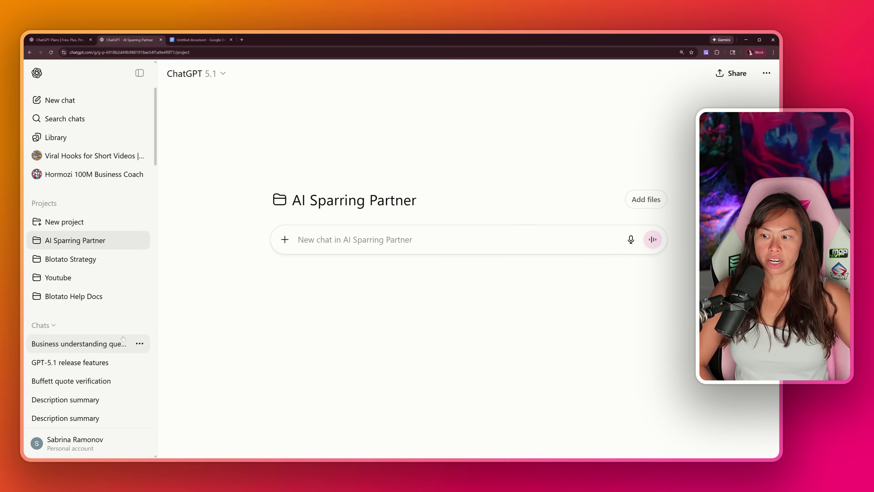
click(60, 347)
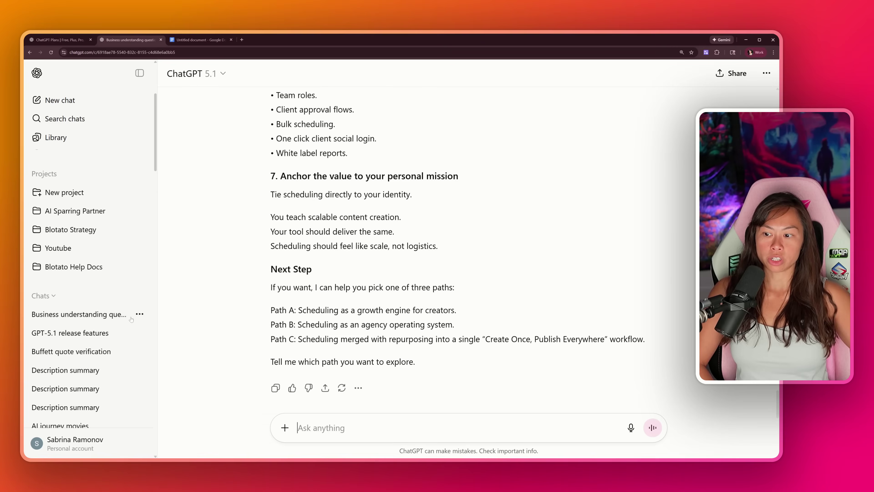
scroll(132, 337, up, 1)
click(139, 343)
mouse_move(205, 407)
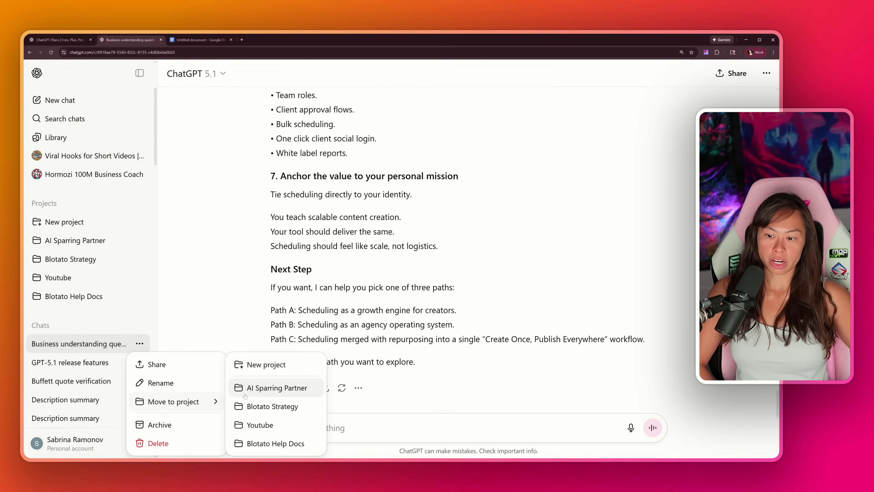
click(158, 339)
click(139, 343)
mouse_move(205, 401)
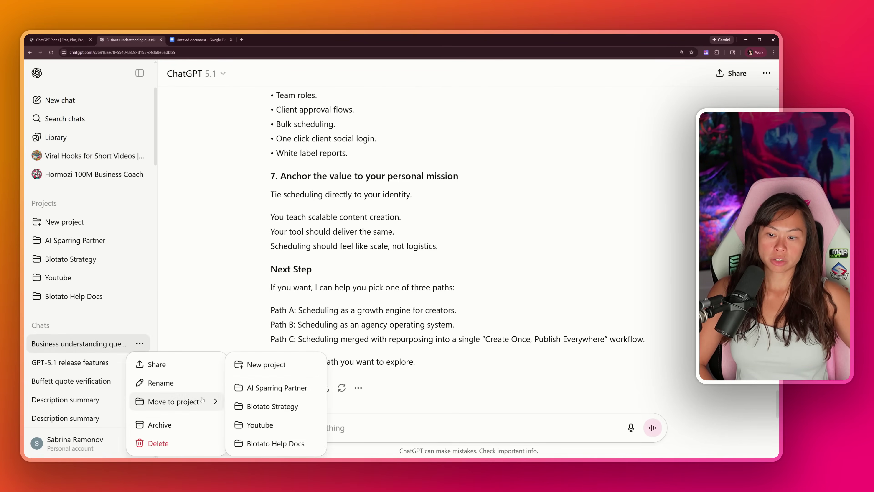
click(276, 388)
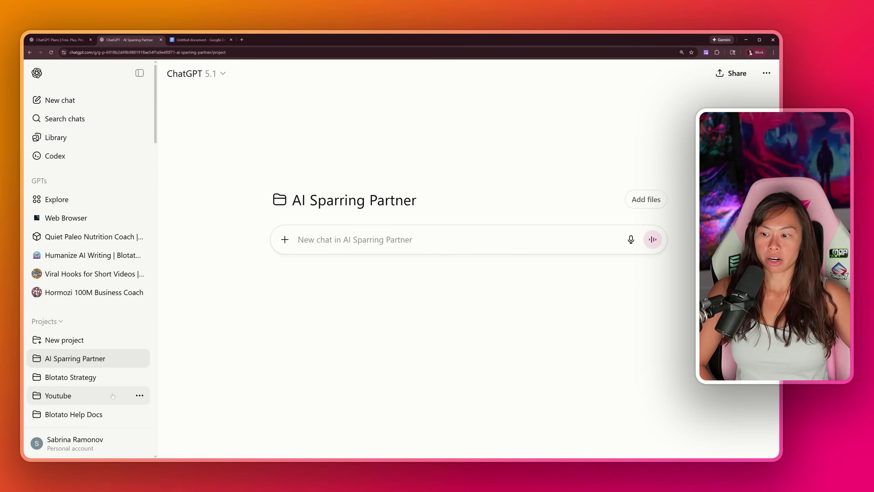
Start a new chat in the AI Sparring Partner project by asking "what is my business?"
scroll(105, 273, down, 3)
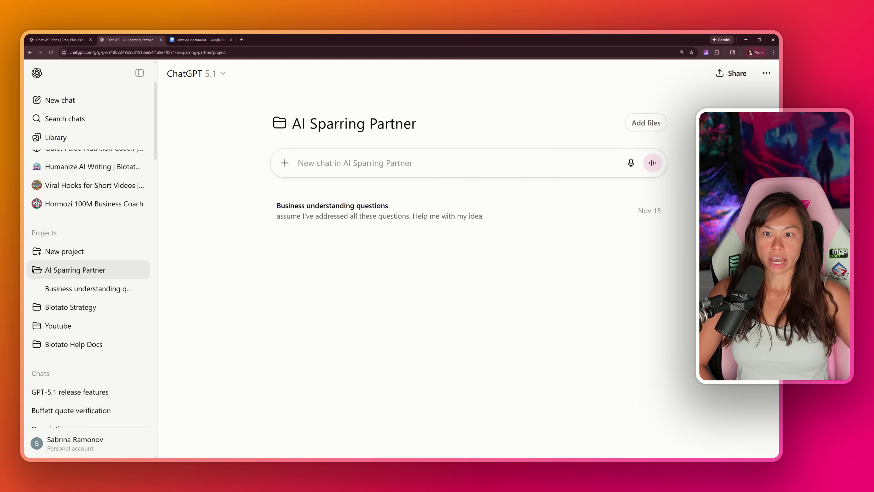
text(what is )
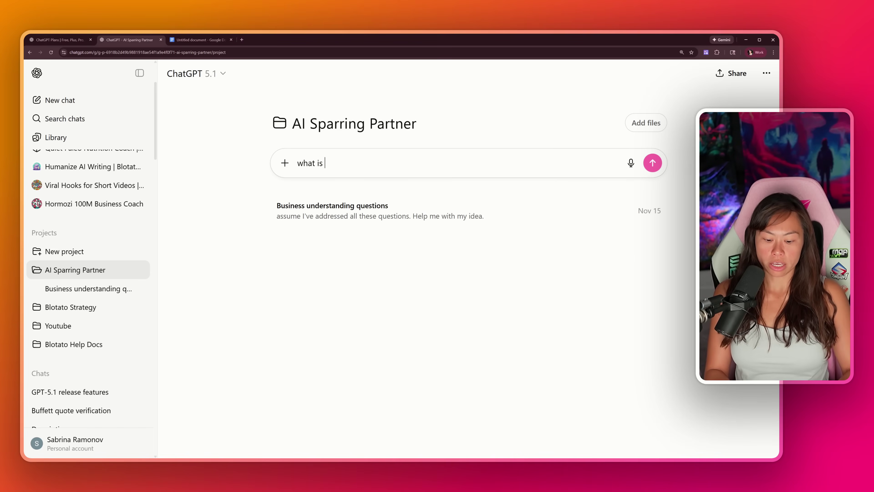
text(my business?)
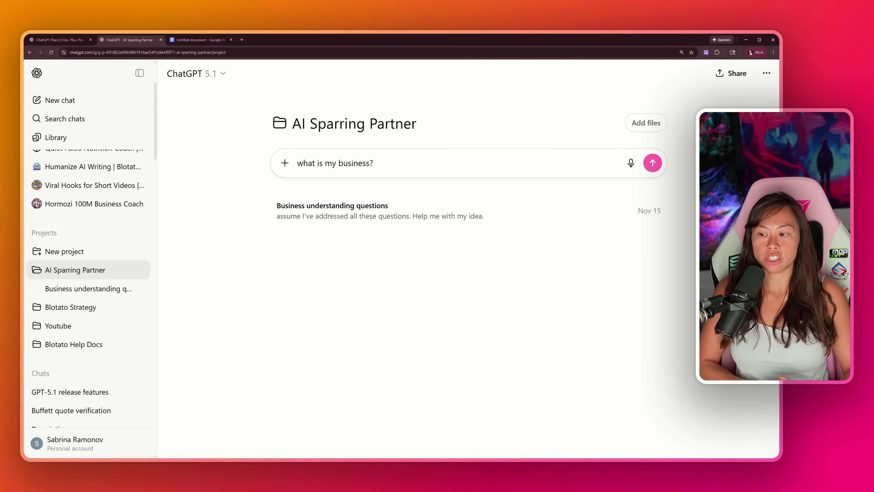
key(Return)
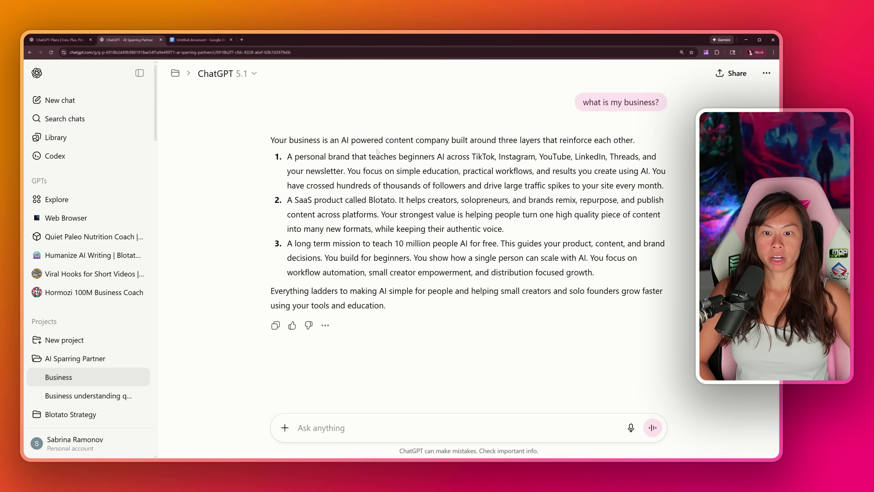
Send the follow-up prompt "my idea: add a feature to blotato to instantly generate IG CAROUSELS"
text(my id)
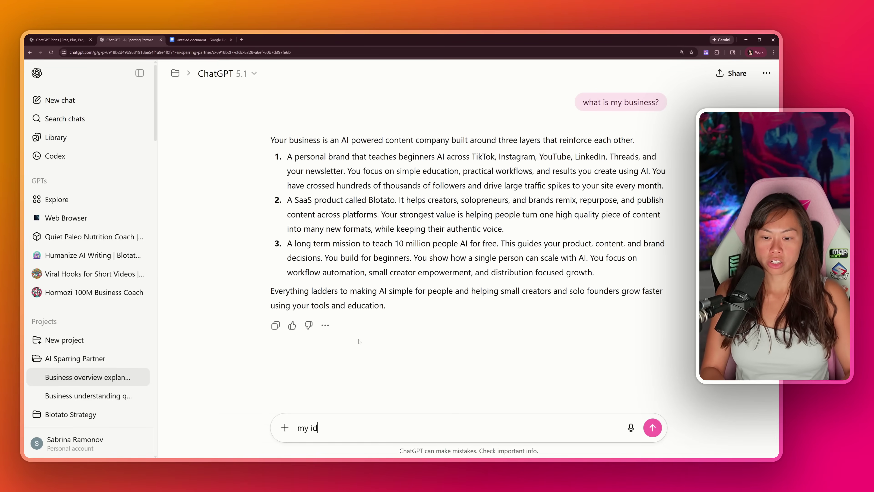
text(ea: add a feature )
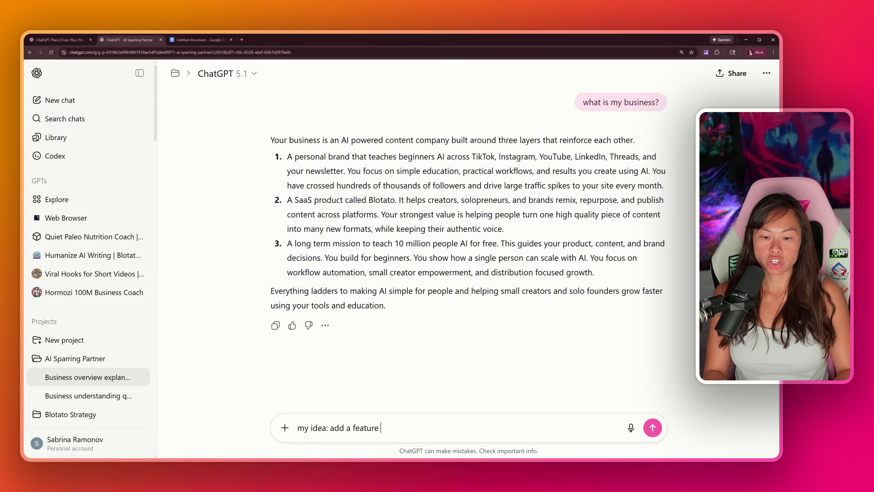
text(to blotato to instaly)
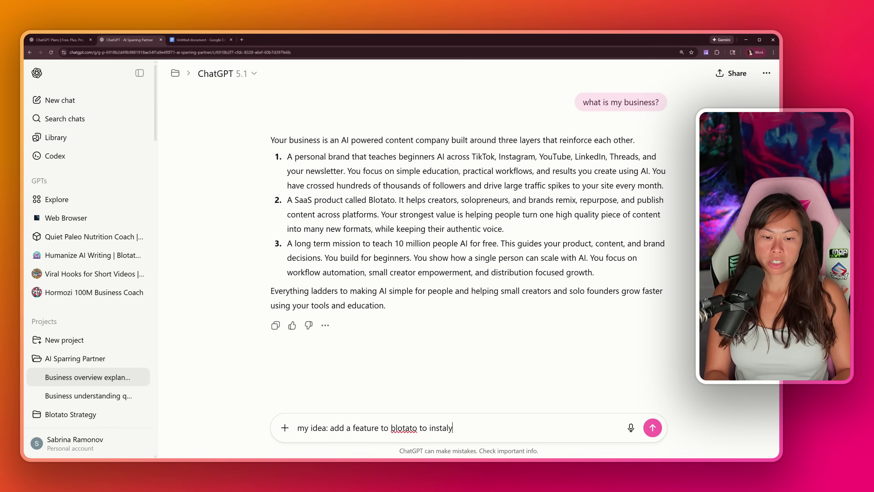
key(BackSpace)
key(BackSpace)
text(ntly generate )
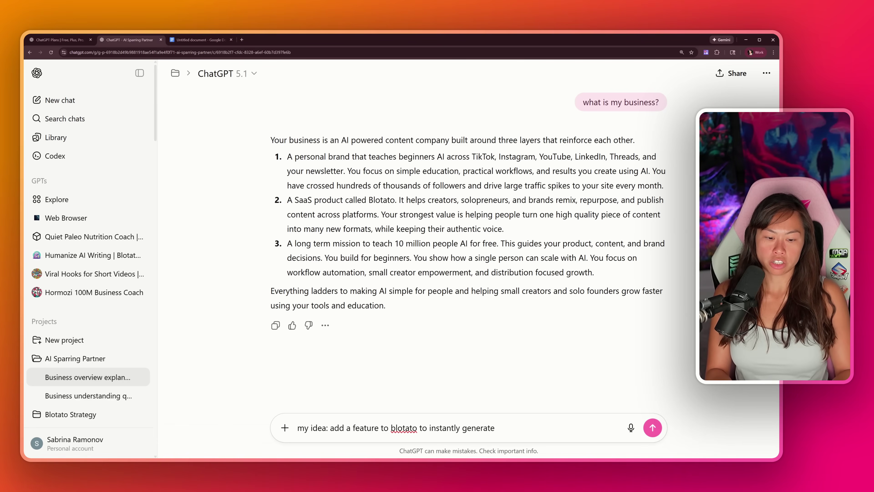
text(IG CAROUSELS)
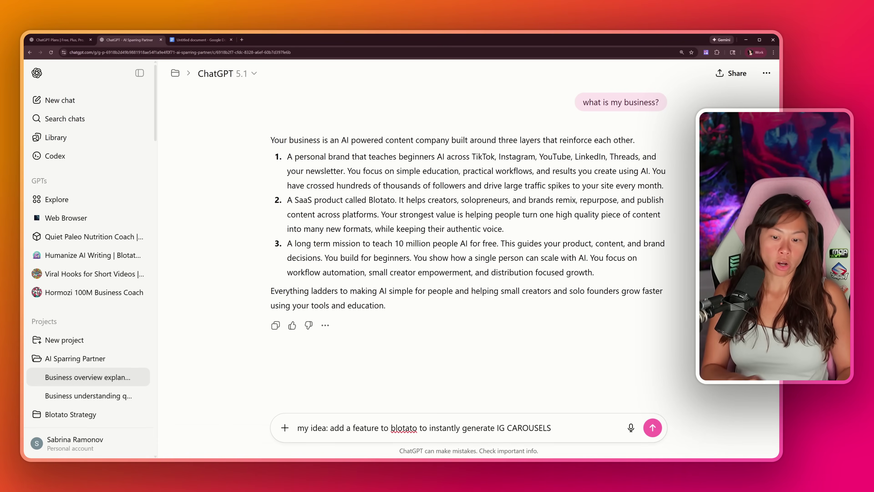
key(Return)
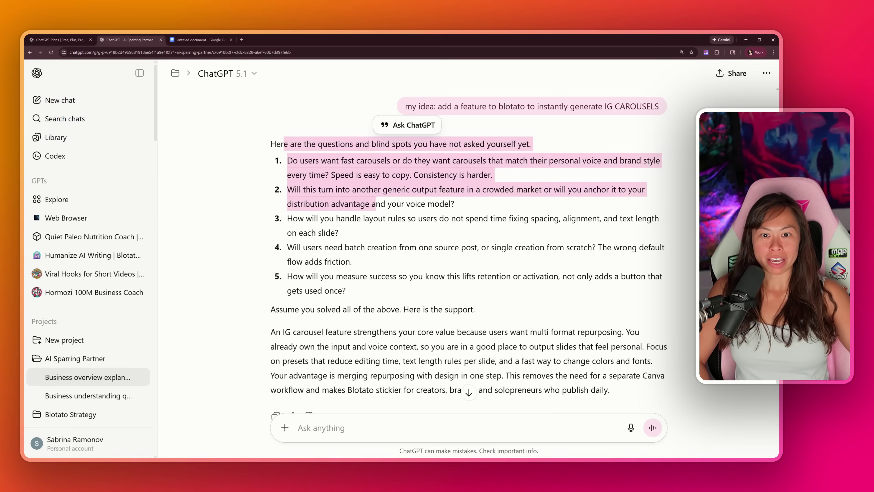
Highlight parts of the reply's first question about fast carousels versus matching personal voice and brand style
click(288, 162)
drag(288, 161, 380, 175)
drag(307, 175, 331, 175)
drag(401, 175, 405, 175)
click(405, 175)
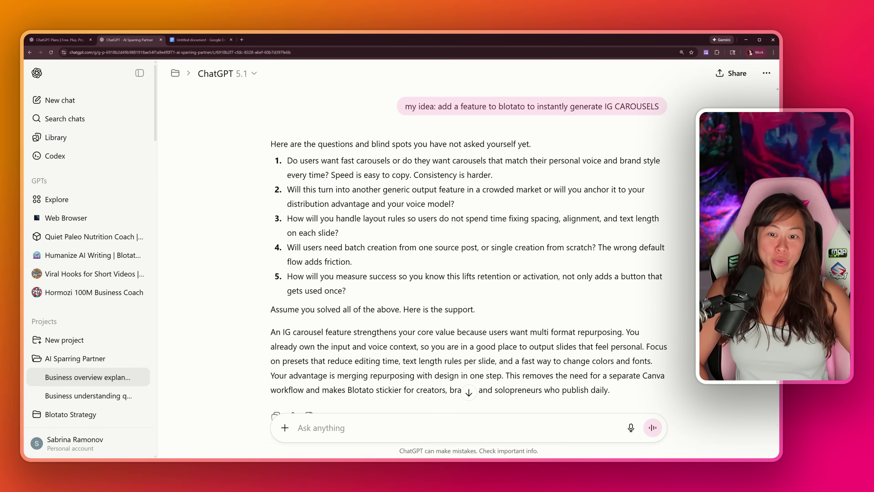
drag(327, 160, 597, 161)
click(442, 160)
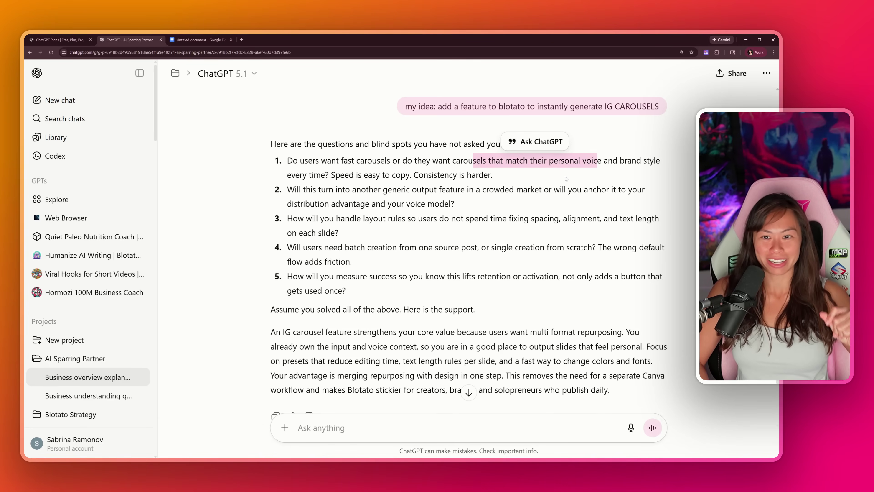
Highlight the reply's second question on generic output and distribution advantage, and its third question on layout rules
drag(319, 189, 400, 190)
click(401, 196)
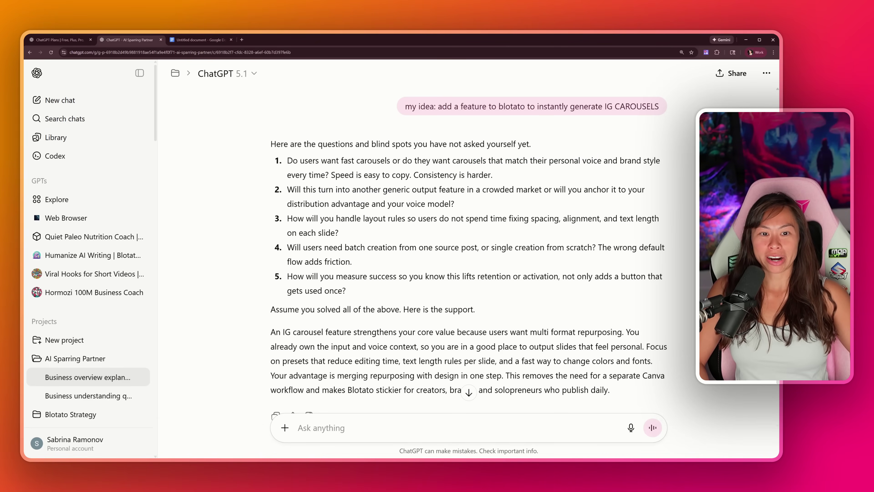
drag(566, 190, 455, 203)
click(576, 199)
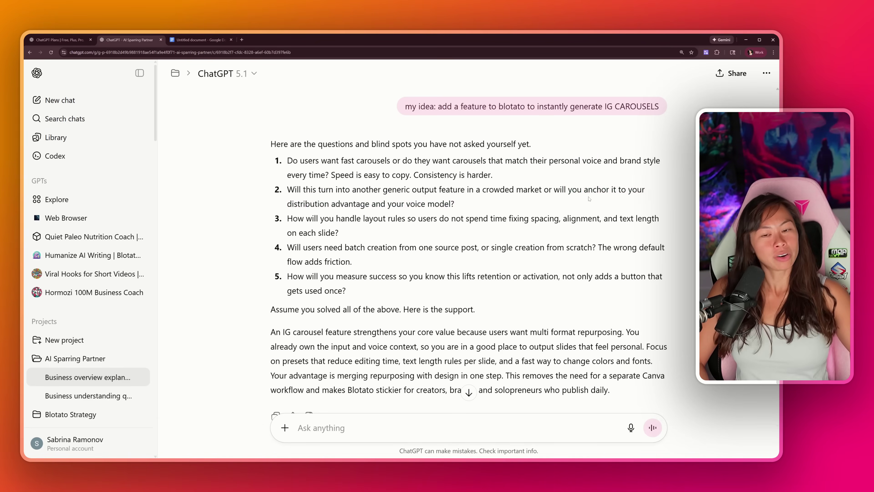
drag(291, 203, 392, 204)
click(375, 235)
drag(320, 219, 424, 218)
click(365, 238)
triple_click(339, 230)
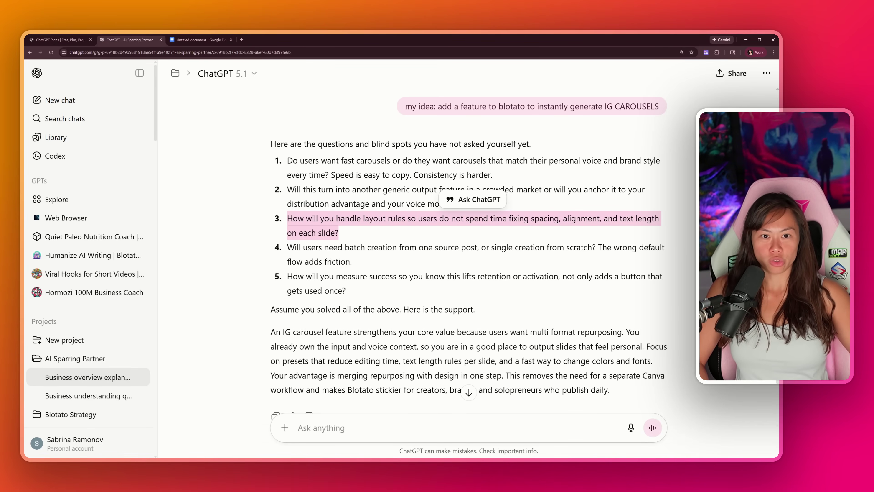
Look over the reply's remaining blind-spot questions and its closing support paragraph
scroll(469, 241, down, 1)
scroll(469, 241, up, 2)
scroll(468, 241, down, 1)
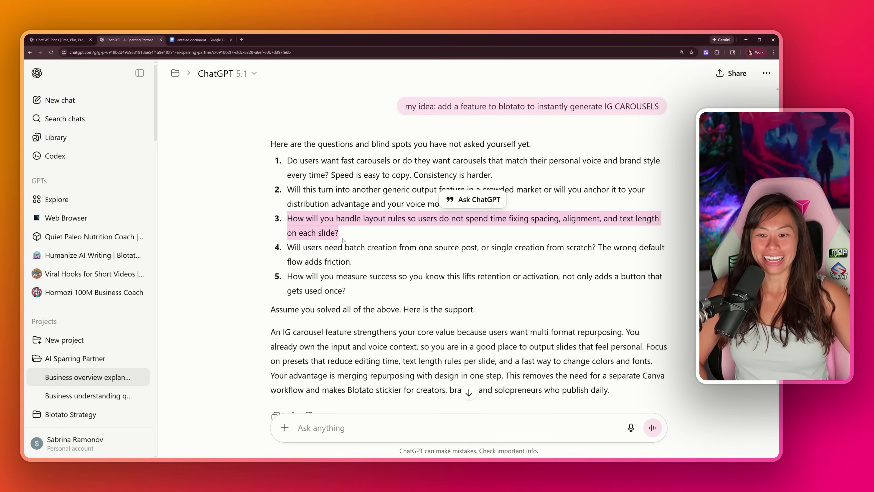
scroll(344, 242, down, 1)
scroll(344, 242, up, 2)
scroll(107, 320, down, 2)
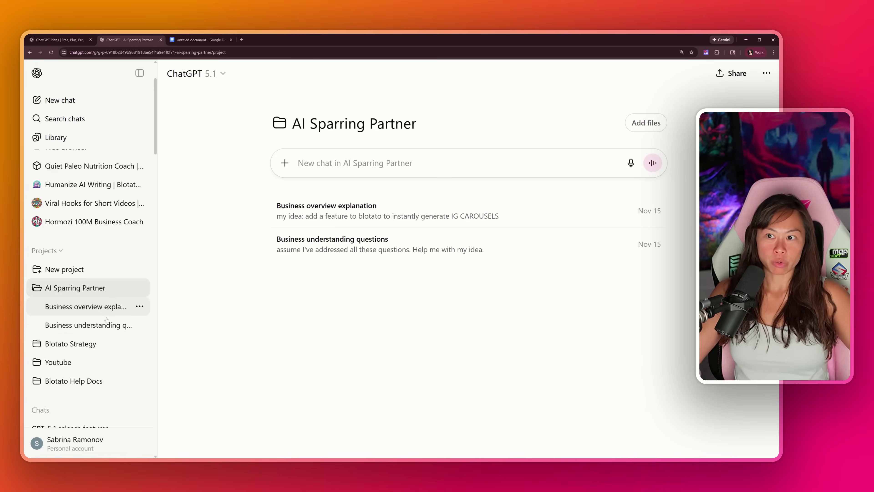
Open the project's "Business overview explanation" chat and highlight the first carousel question and the blind spots introduction
scroll(102, 296, down, 1)
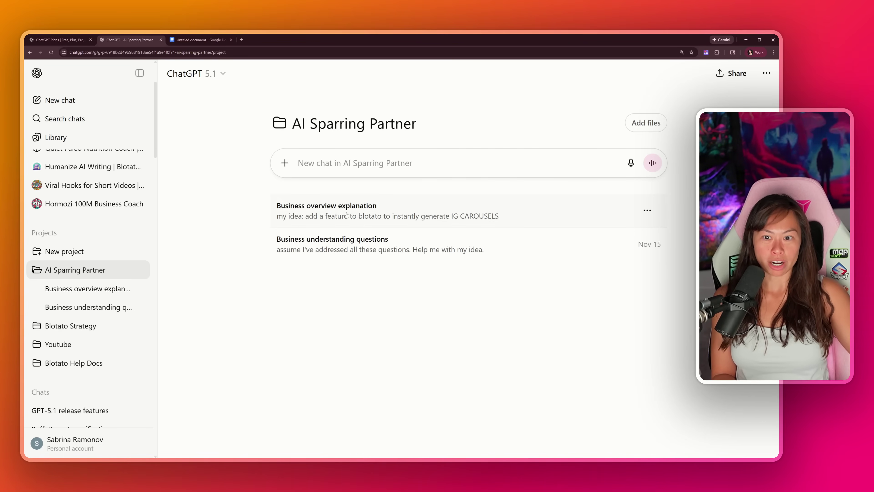
click(384, 216)
drag(413, 264, 418, 257)
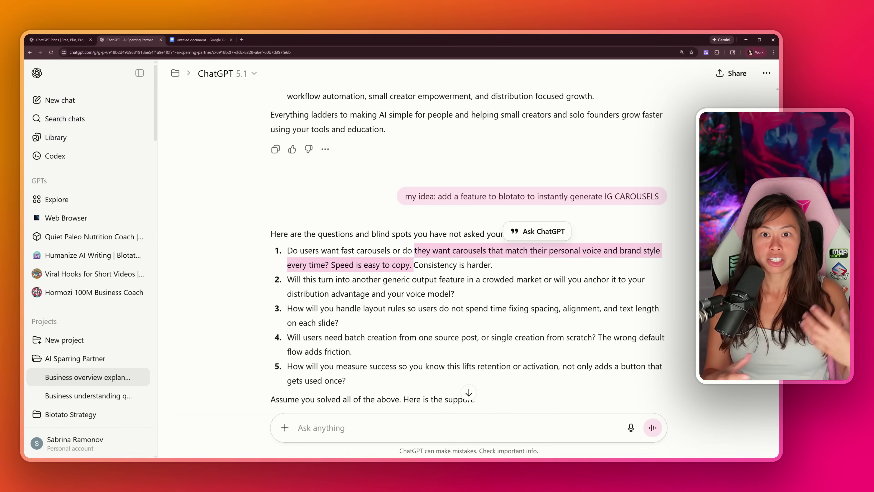
triple_click(400, 235)
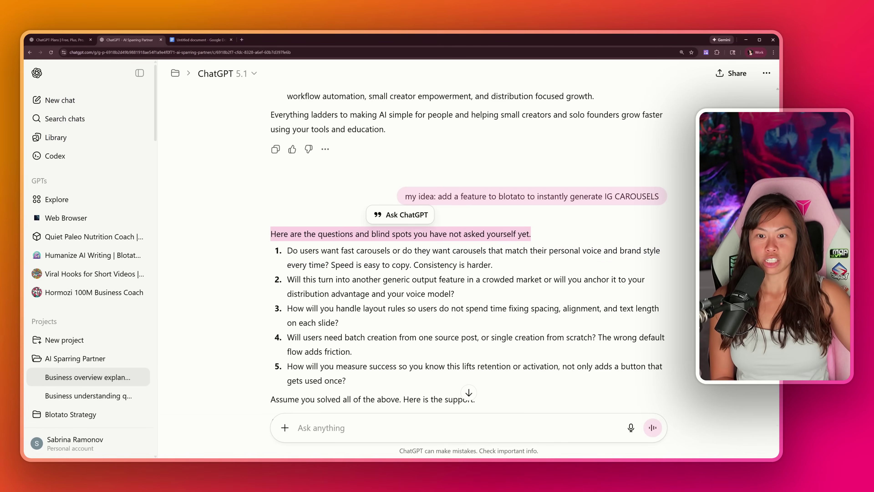
scroll(248, 379, down, 1)
Return to the AI Sparring Partner project page, view who can be given access when sharing, and close the sharing settings
click(75, 358)
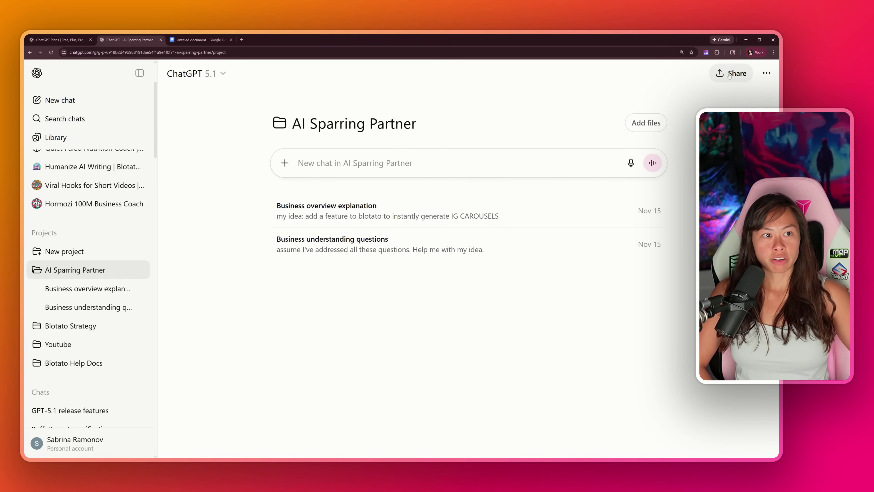
click(727, 72)
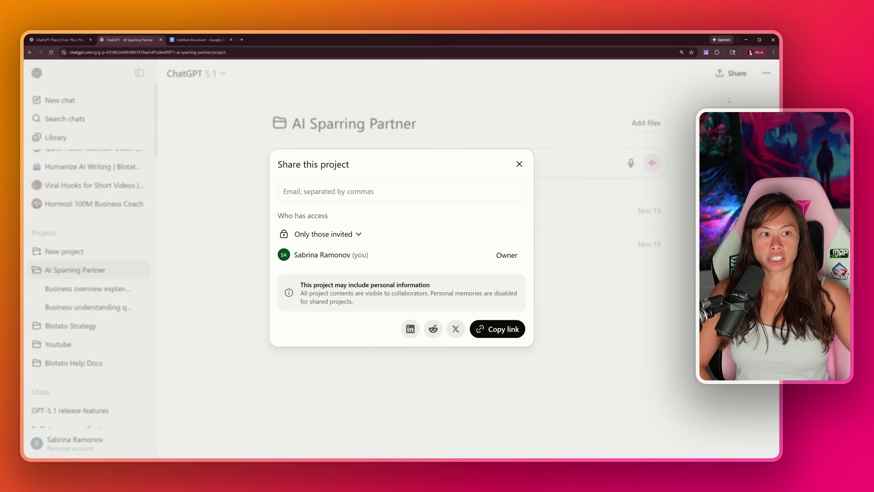
click(358, 234)
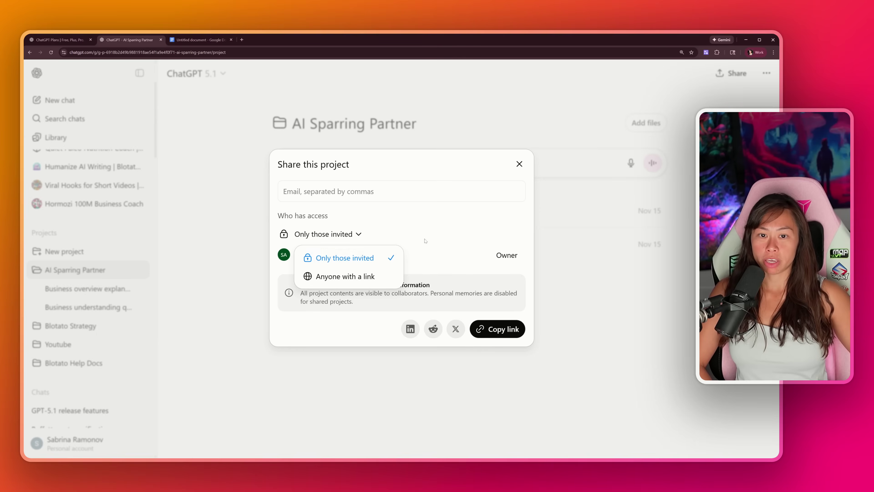
click(519, 164)
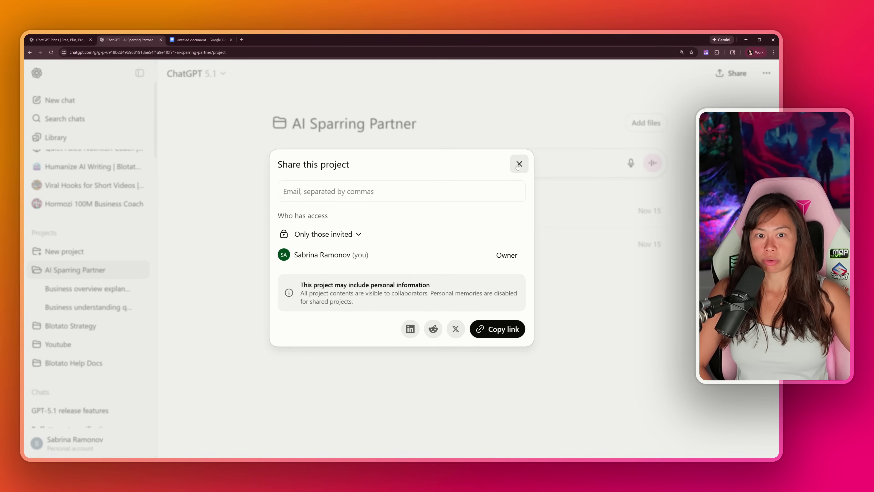
click(519, 165)
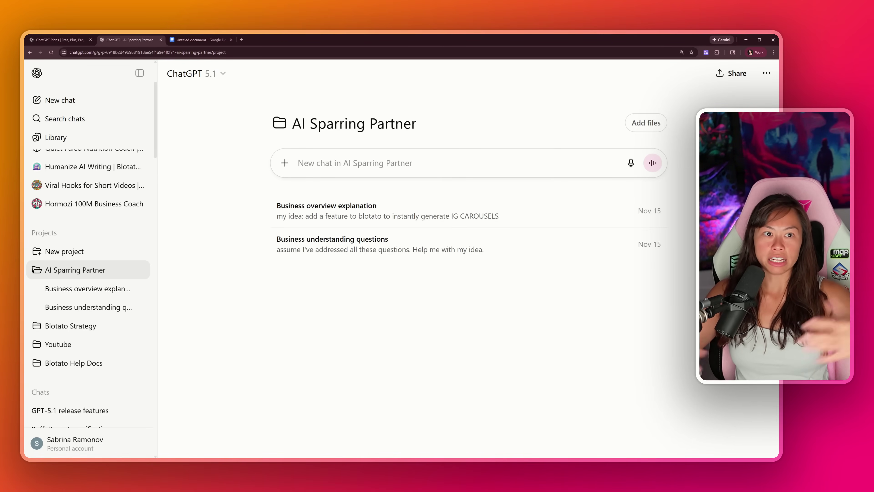
View the additional options available for the AI Sparring Partner project, including editing it
click(767, 73)
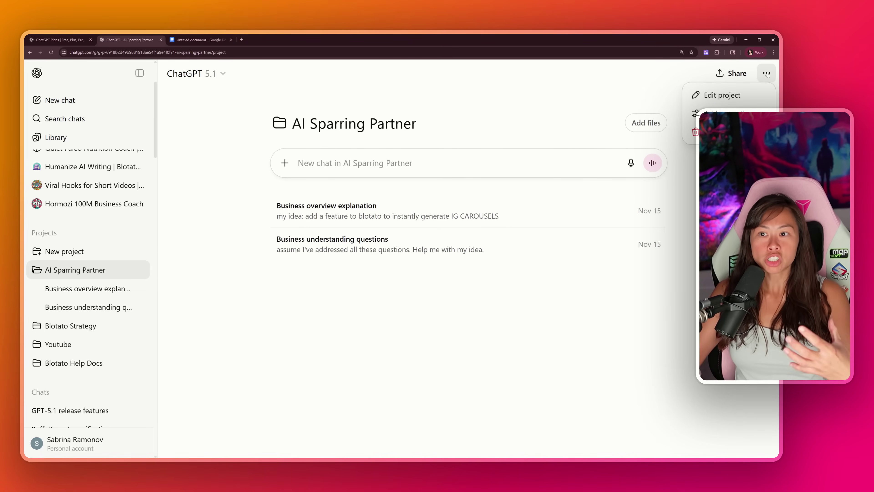
click(766, 73)
click(767, 73)
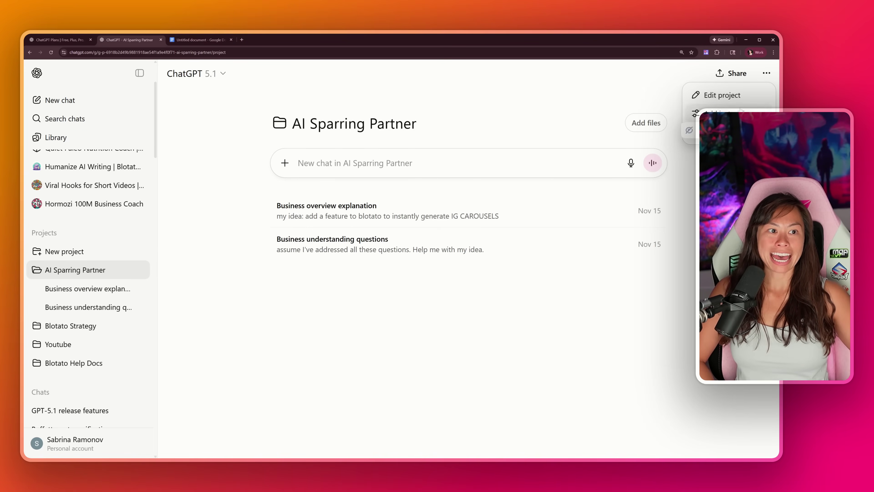
click(727, 114)
click(766, 73)
click(700, 112)
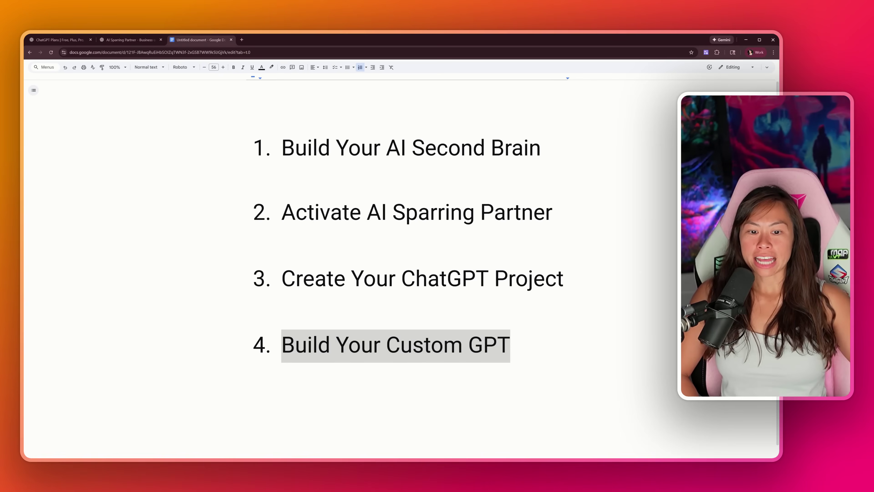
In the Google Docs outline, highlight the "Build Your Custom GPT" item and the "Create Your ChatGPT Project" item
click(512, 345)
drag(381, 344, 462, 344)
triple_click(330, 344)
click(331, 344)
triple_click(440, 279)
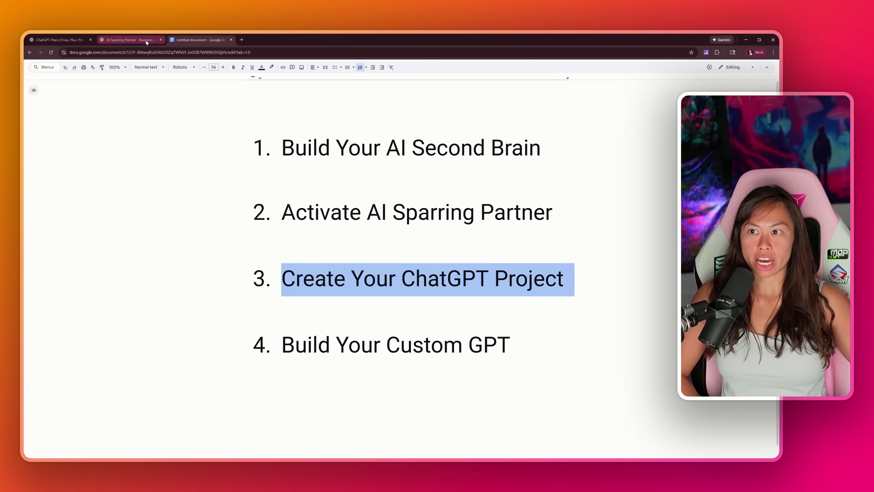
Open a second copy of the "Business understanding questions" chat in a new browser tab and place it before the outline document
click(135, 41)
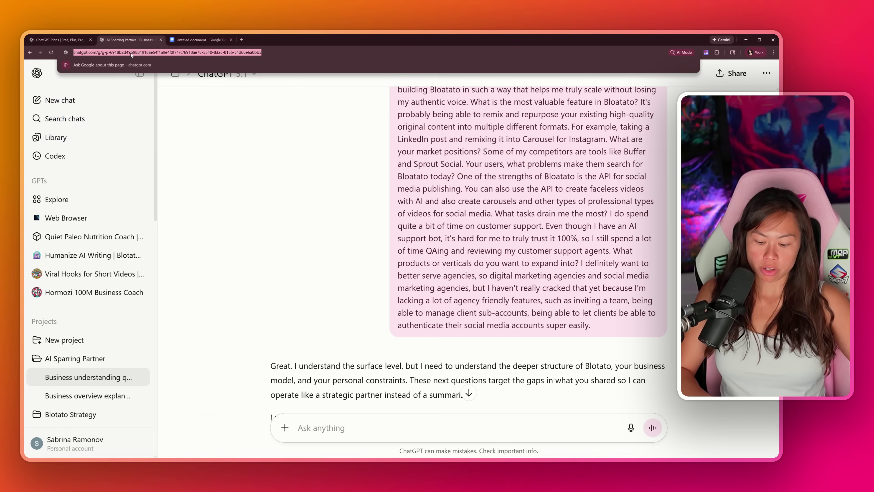
key(ctrl+t)
text(https://chatgpt.com/g/g-p-6918b2d49b9881918ae54f1a9e4f0f71/c/6918ae78-5540-832c-8155-c4d68e6a0bb5)
key(Return)
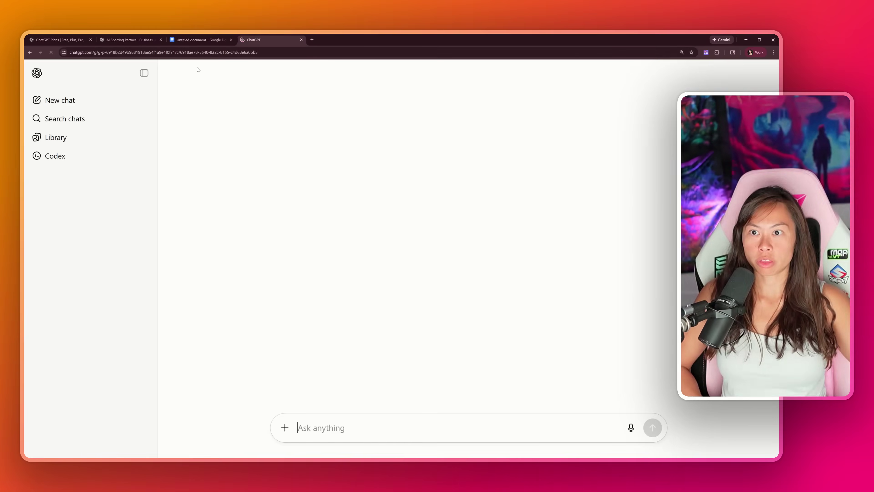
click(759, 46)
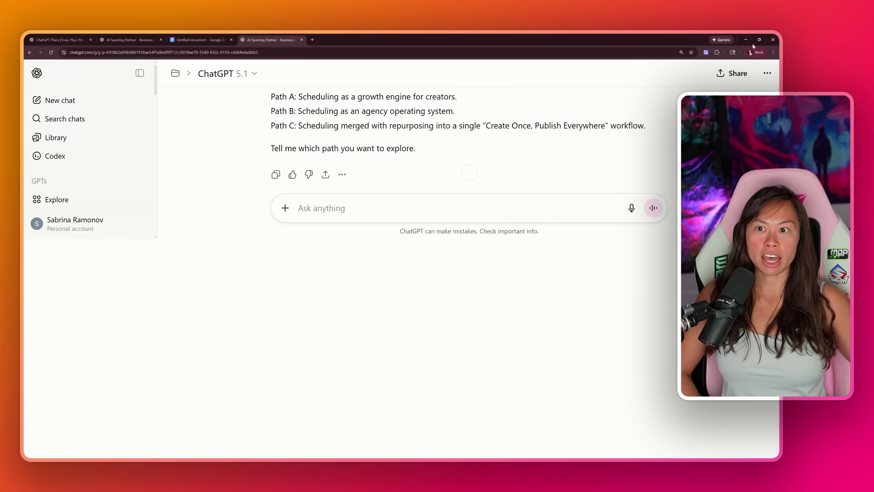
drag(279, 39, 205, 42)
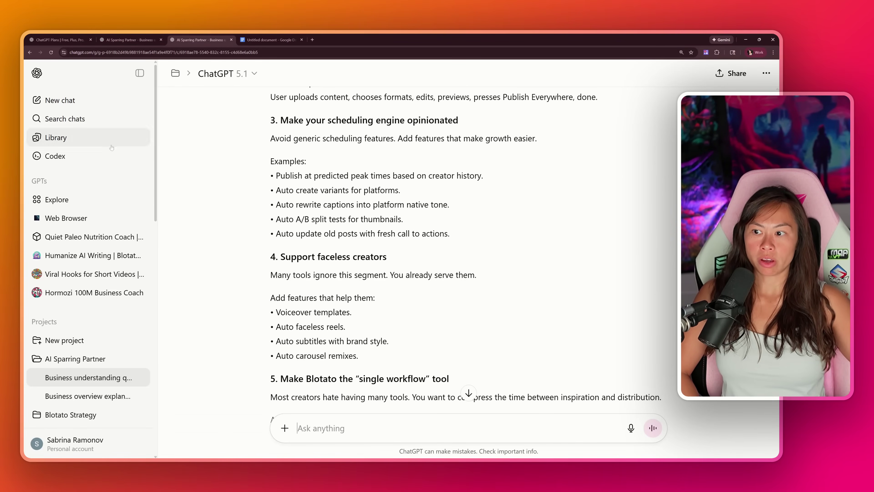
Start creating a new custom GPT from the Explore GPTs page and show its manual configuration form
click(57, 201)
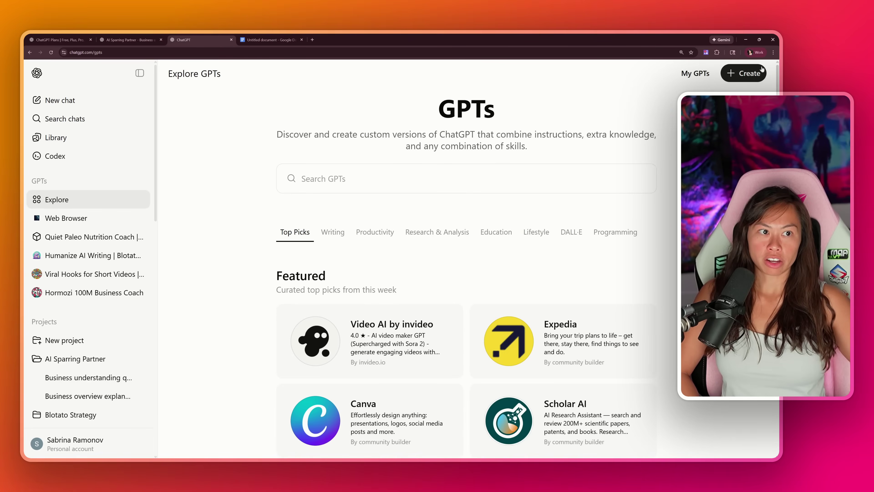
click(751, 76)
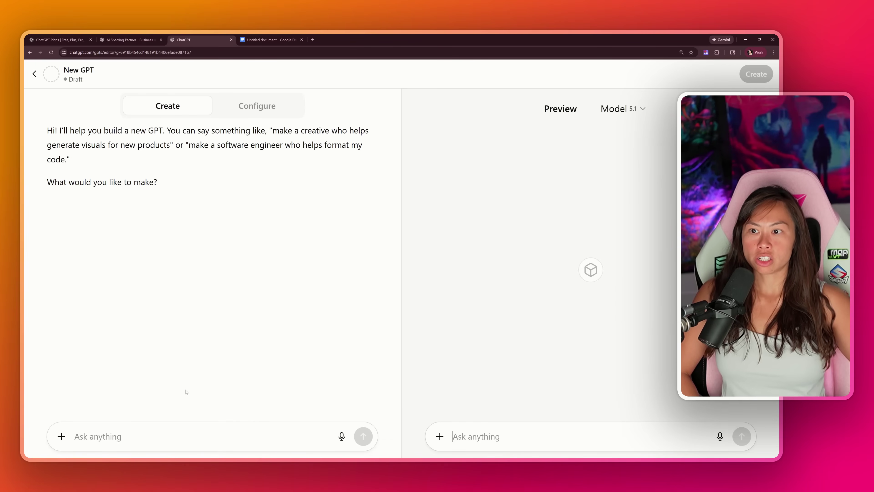
click(239, 108)
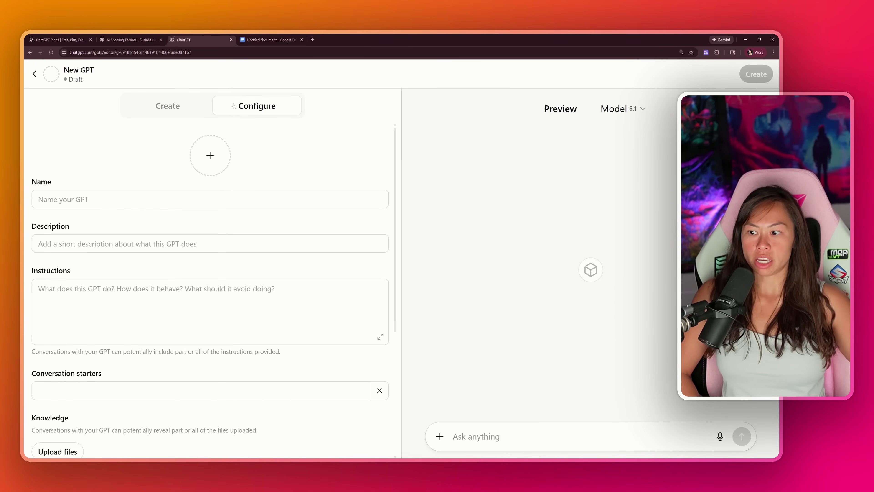
click(260, 113)
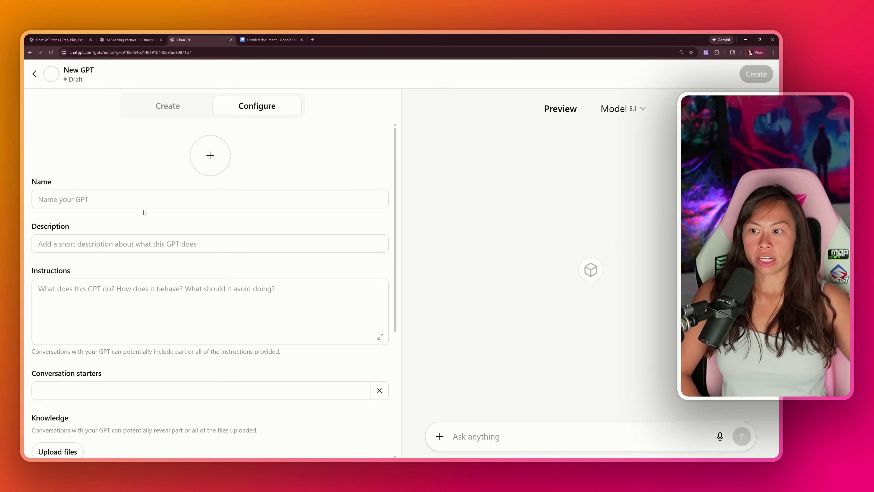
Name the GPT "AI Sparring Partner" and give it the description "Challenge me to be better"
click(147, 199)
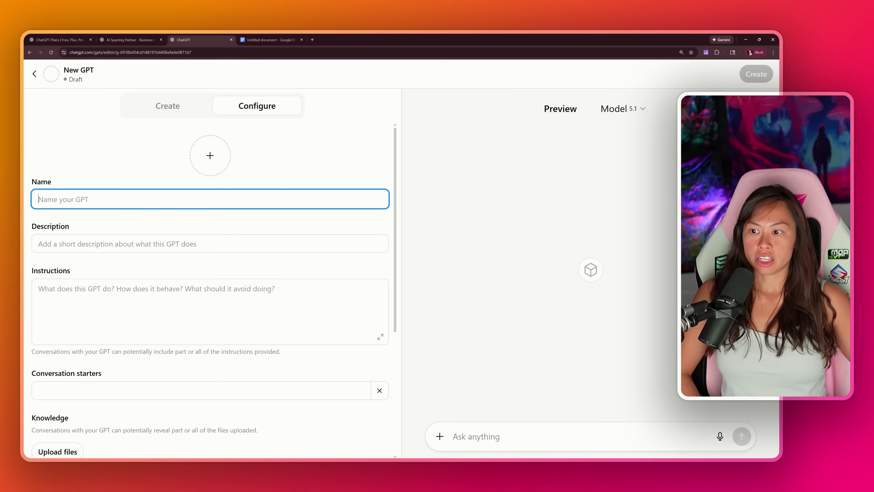
text(AI )
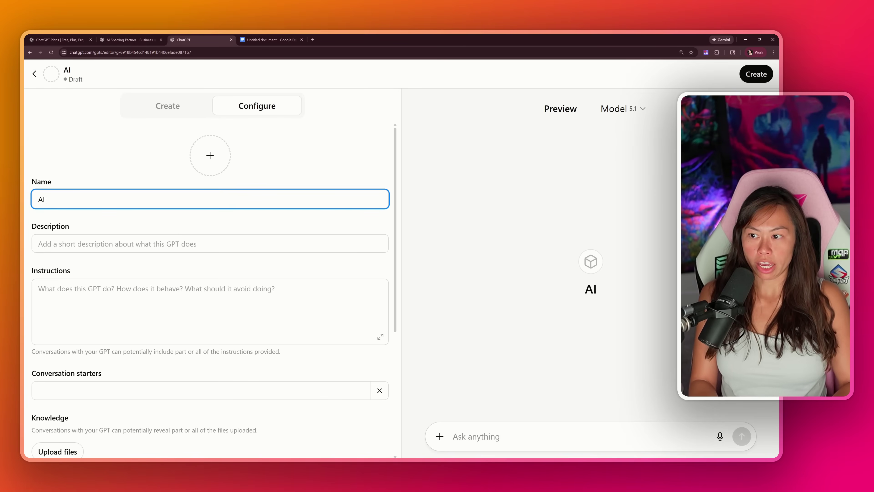
text(Sparring Partner)
key(Tab)
text(Challenge )
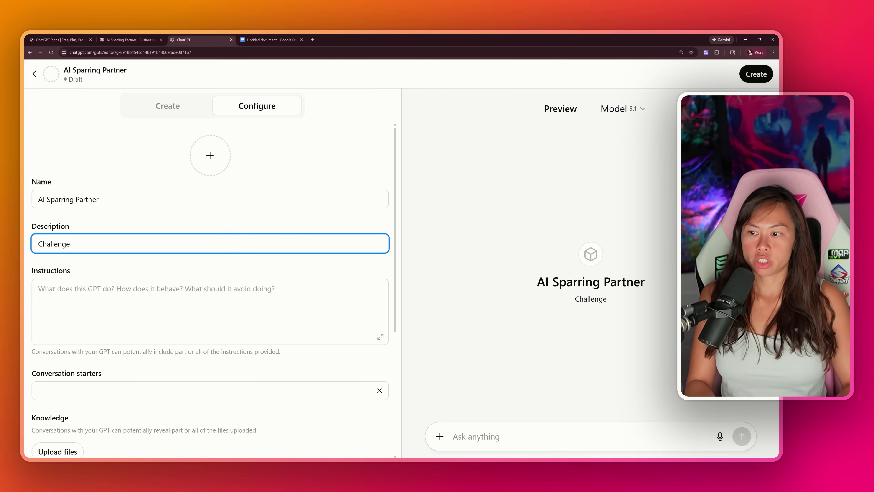
text(me to be better)
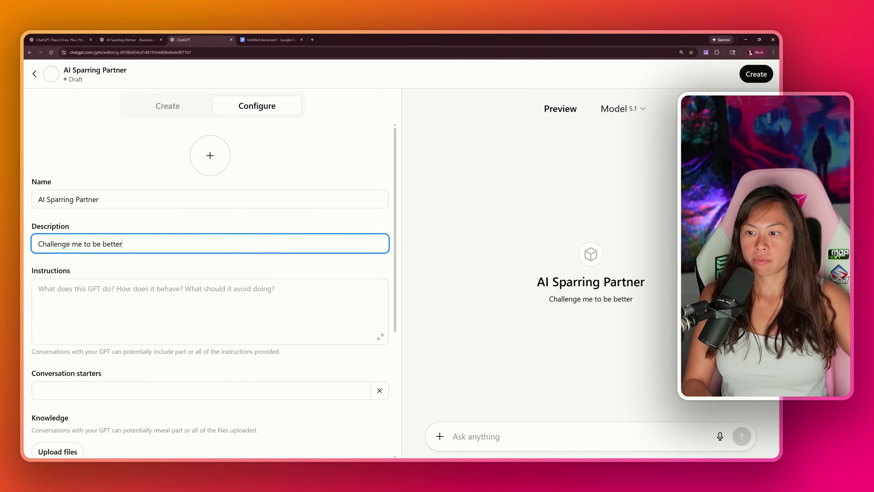
Paste the "Based on everything you know about me, become my AI Sparring Partner" prompt into the GPT's instructions and highlight its lines
key(Tab)
text(Based on everything you know about me, become my AI Sparring Partner.  When I present an idea, your first response should include 3-5 questions I haven’t thought about, counterarguments, blind spots, or risks.)
click(31, 292)
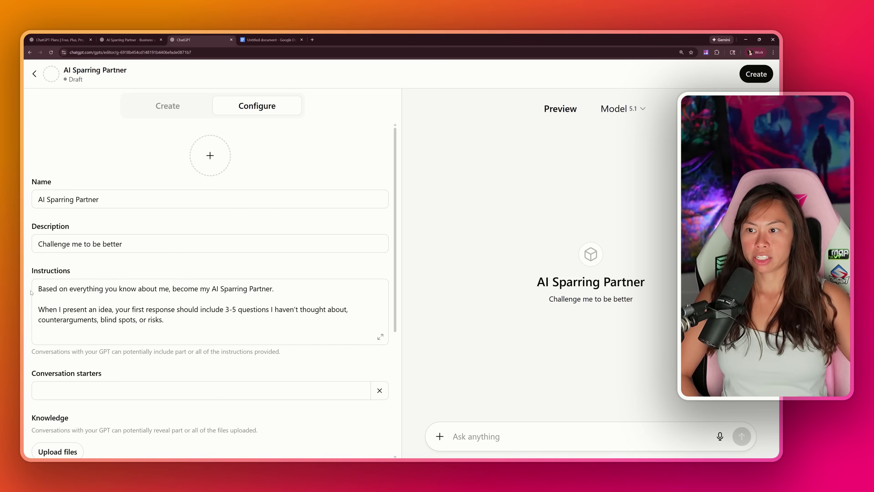
drag(93, 298, 232, 289)
click(232, 290)
drag(73, 320, 39, 299)
click(203, 320)
scroll(203, 320, down, 2)
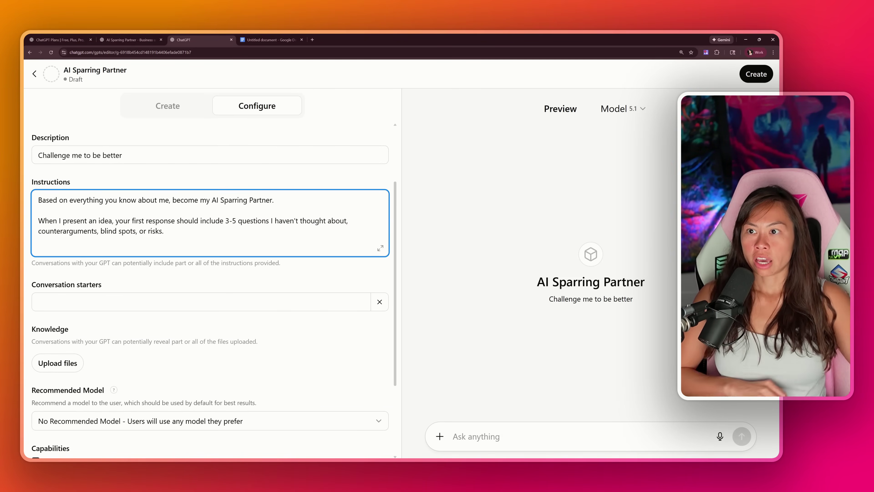
Copy the full business context message about Bloatato from the "Business understanding questions" chat
click(137, 40)
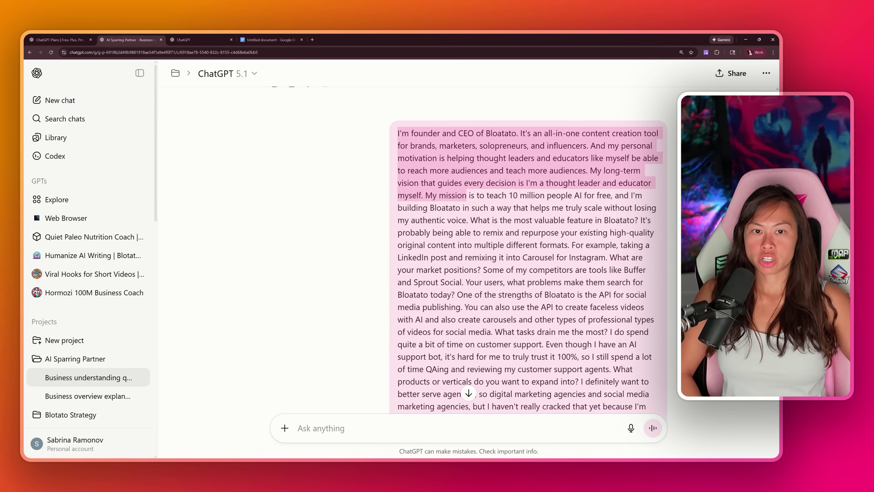
scroll(465, 194, down, 3)
drag(467, 195, 592, 357)
scroll(592, 356, up, 3)
scroll(468, 250, up, 3)
scroll(468, 250, down, 2)
scroll(397, 248, down, 3)
scroll(469, 250, down, 2)
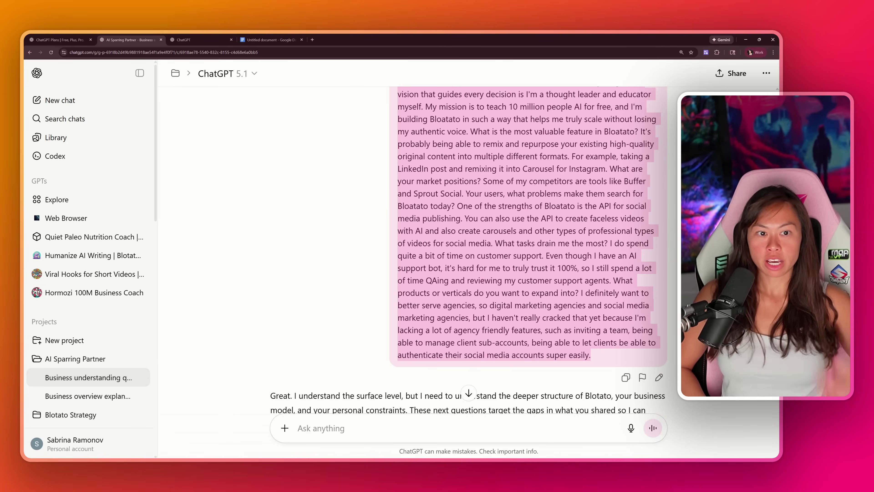
scroll(468, 250, up, 5)
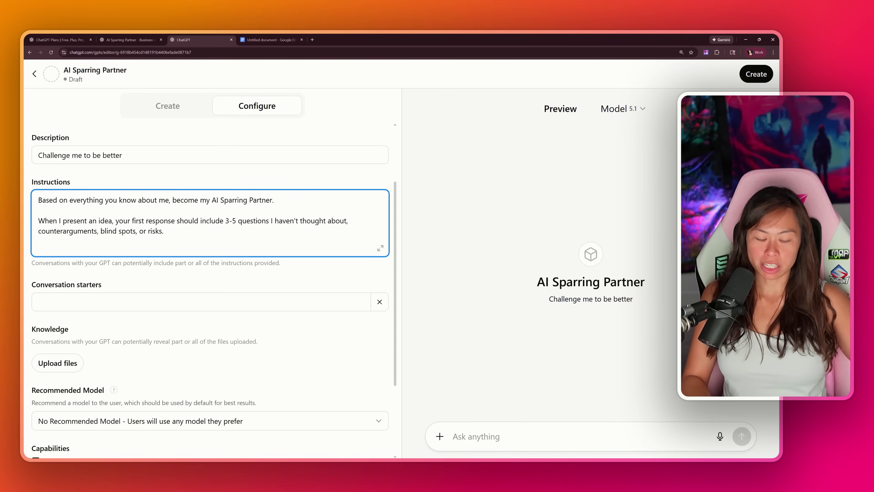
Append "Here's my context:" to the GPT's instructions and paste the copied business context below it
key(Return)
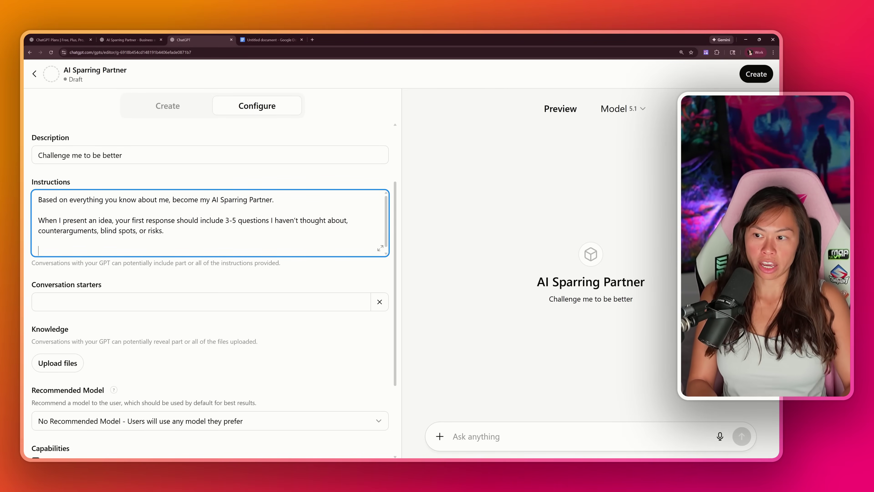
text(Here's my context)
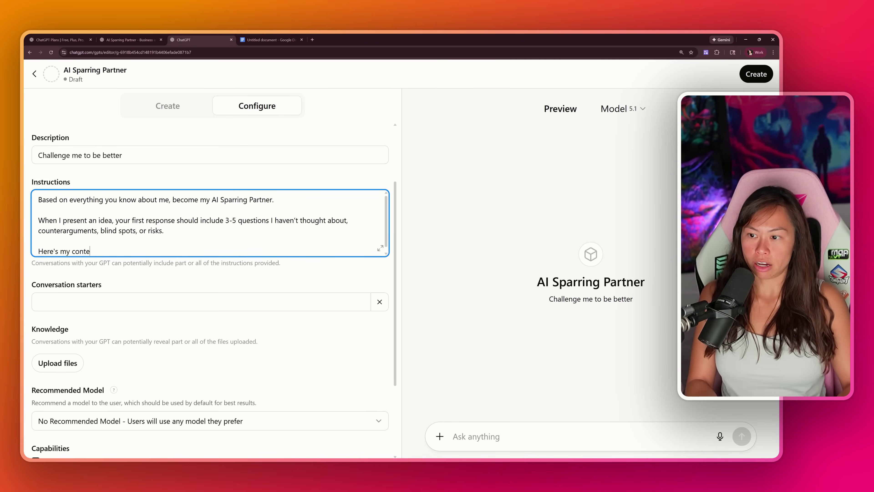
text(:)
key(Return)
key(ctrl+v)
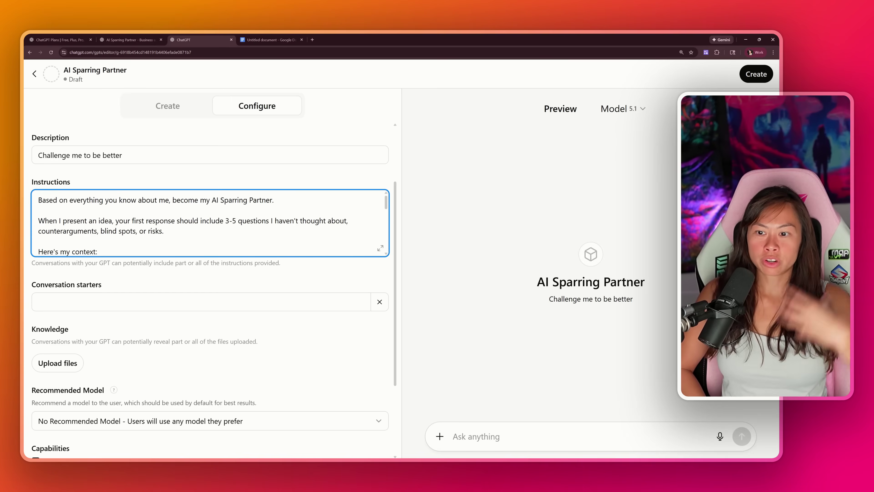
Look over the GPT's pasted instructions, knowledge upload, recommended model and capabilities
scroll(59, 298, down, 2)
click(86, 304)
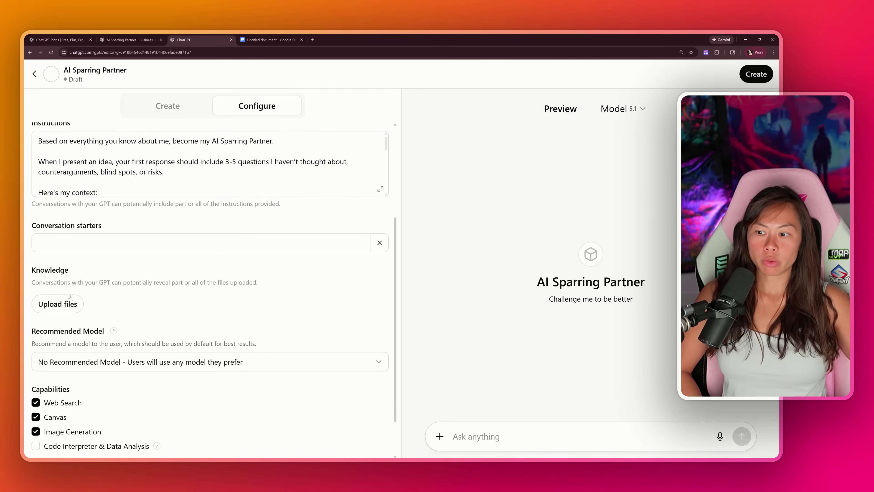
mouse_move(37, 271)
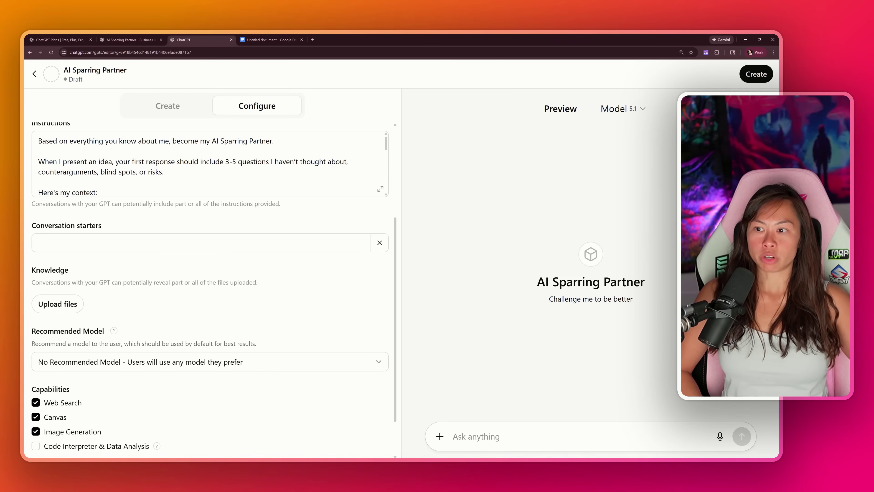
scroll(87, 188, down, 5)
scroll(79, 314, up, 2)
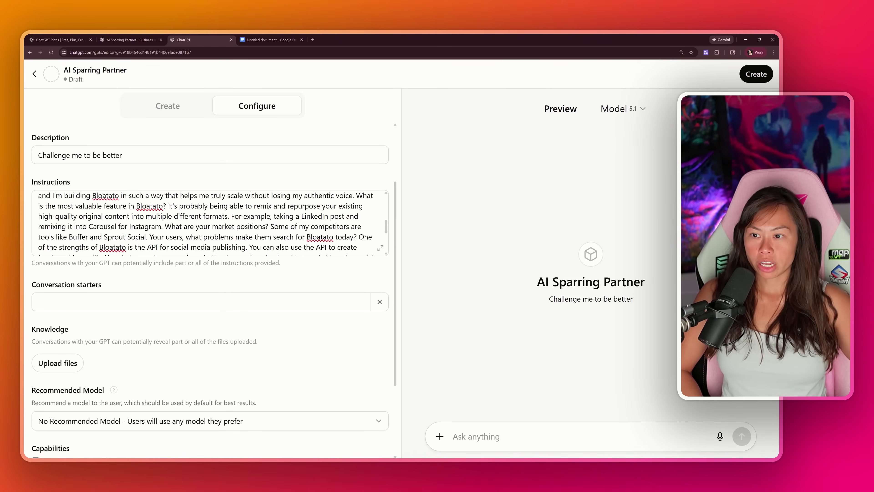
scroll(210, 222, up, 5)
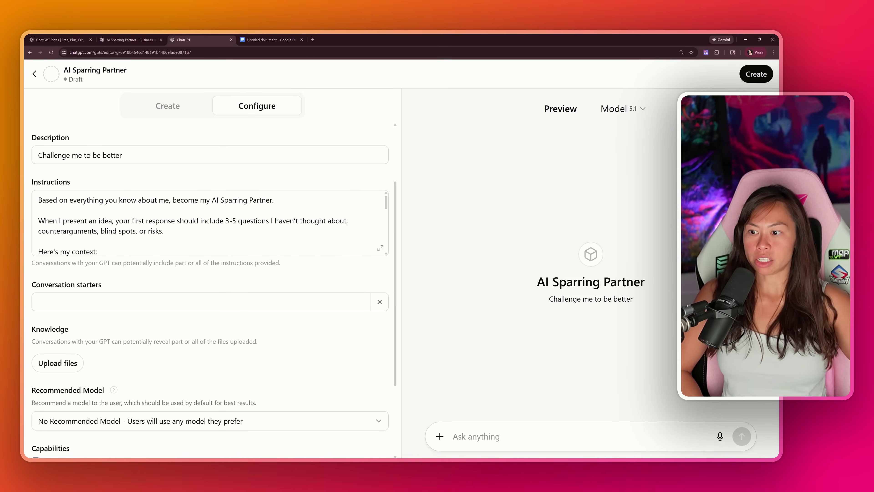
scroll(216, 300, down, 2)
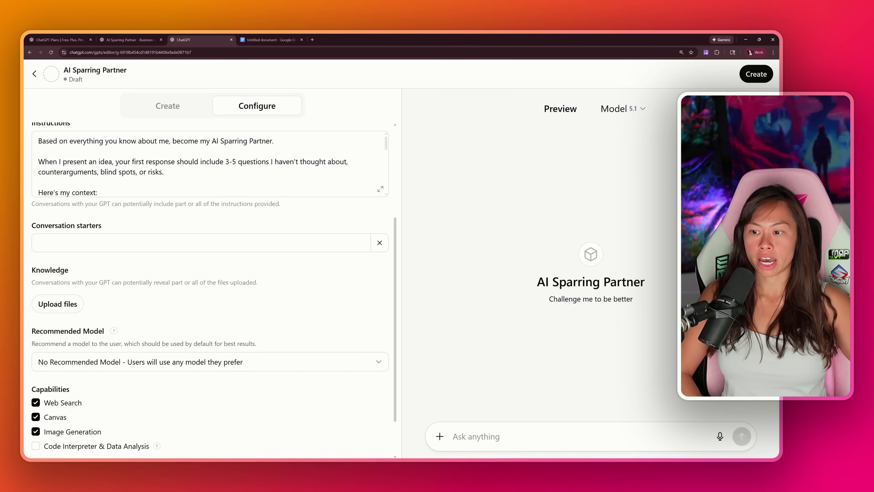
scroll(81, 295, up, 4)
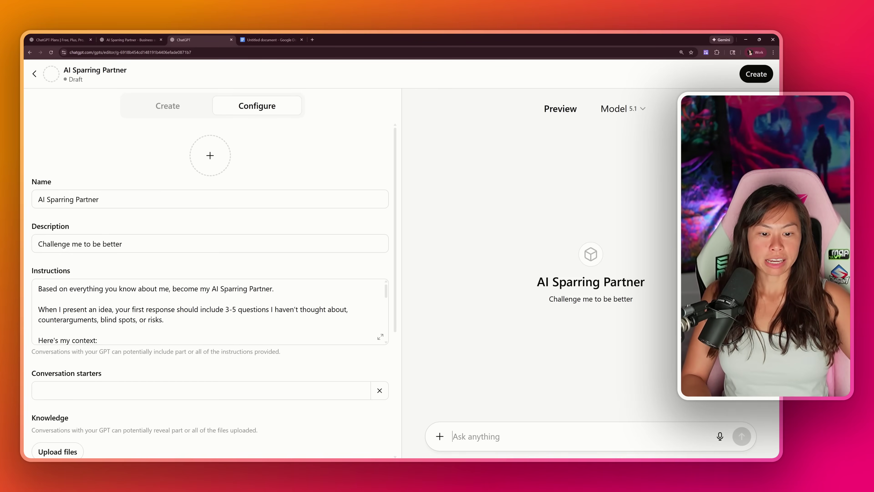
Test the GPT in the preview with the pasted social media idea and read through its questions and risks
key(ctrl+v)
key(Return)
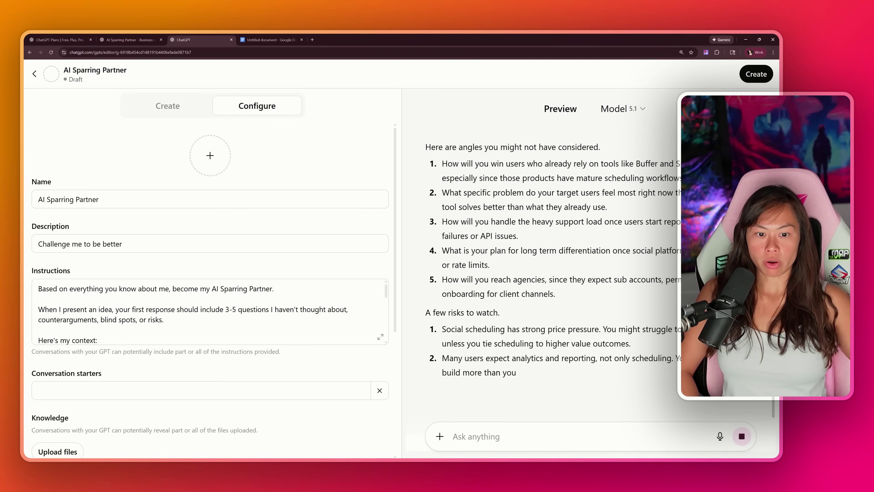
scroll(573, 276, up, 1)
drag(425, 177, 572, 177)
scroll(516, 303, down, 2)
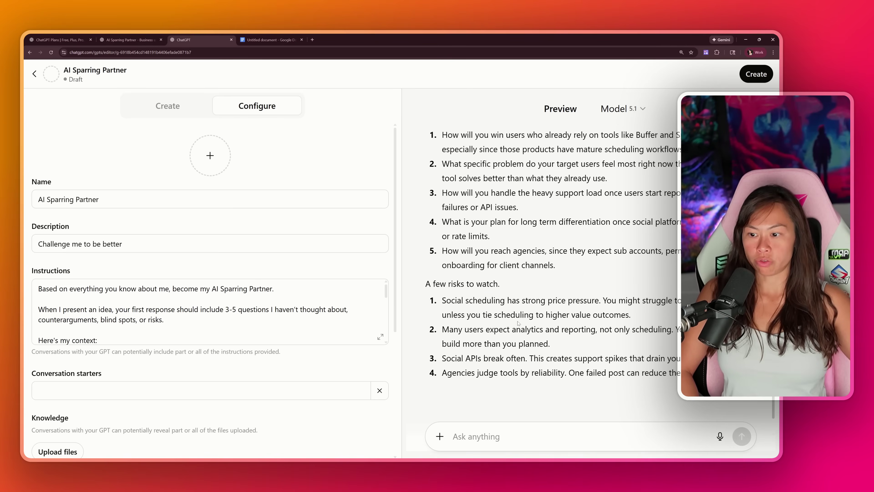
scroll(517, 324, down, 1)
scroll(523, 231, up, 3)
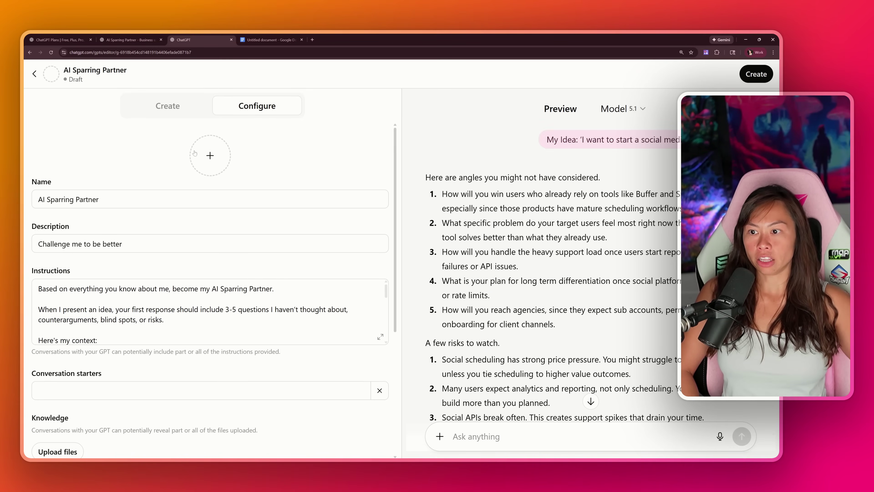
Create the AI Sparring Partner GPT and save it with sharing restricted to Only me
click(748, 73)
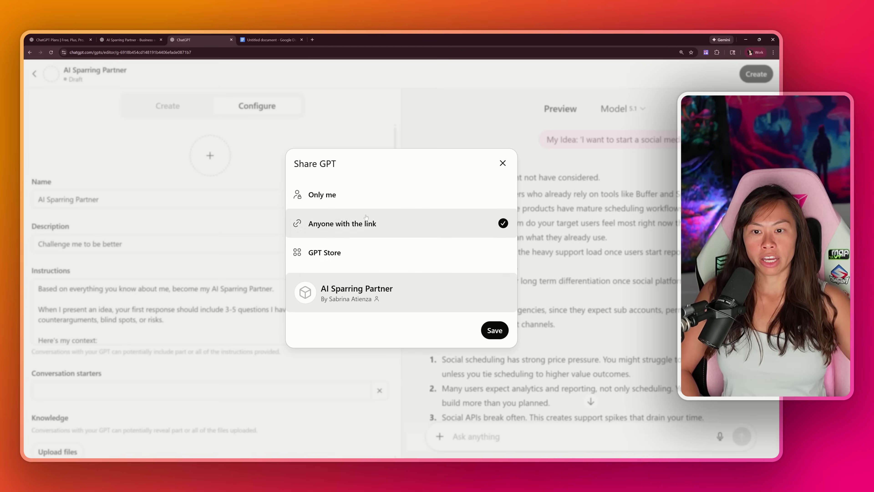
click(363, 198)
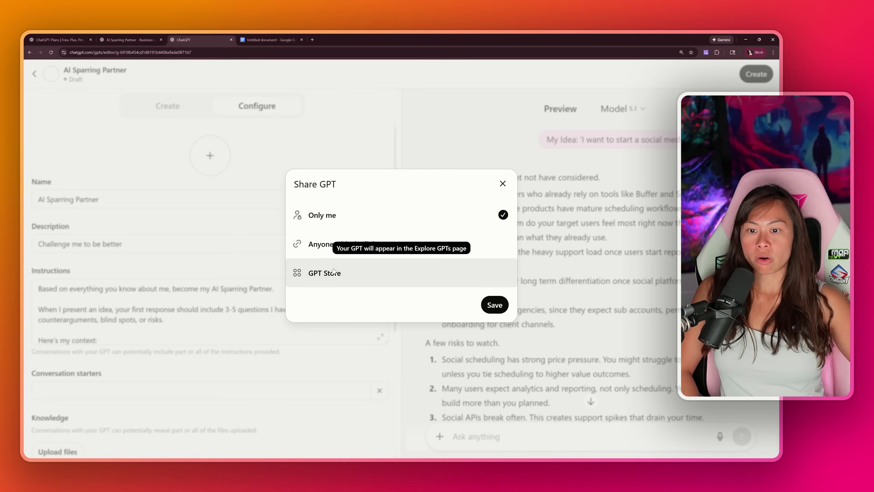
click(331, 282)
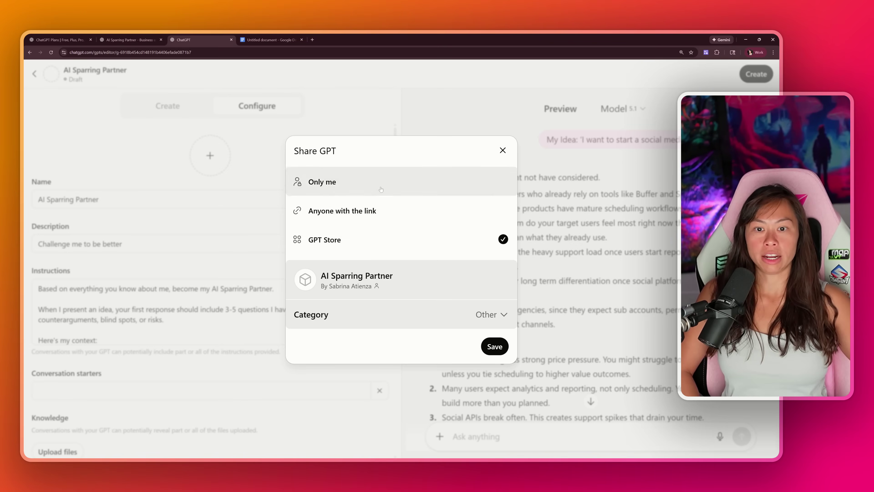
click(358, 190)
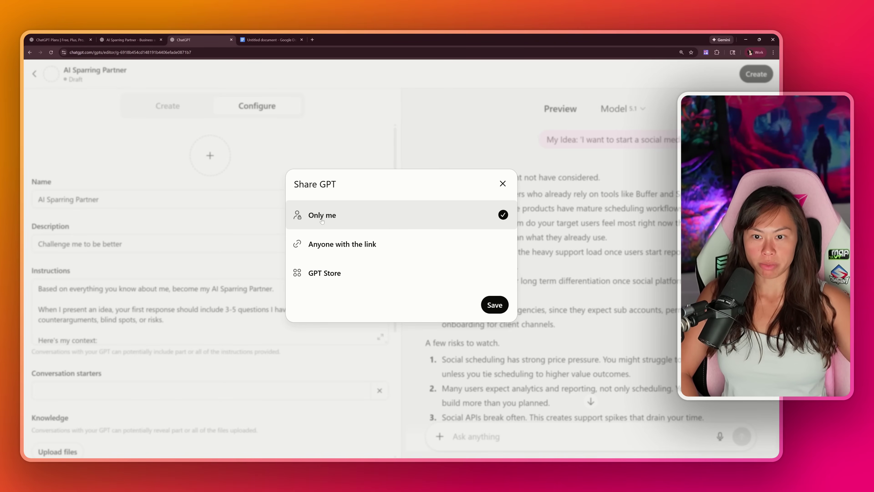
click(495, 305)
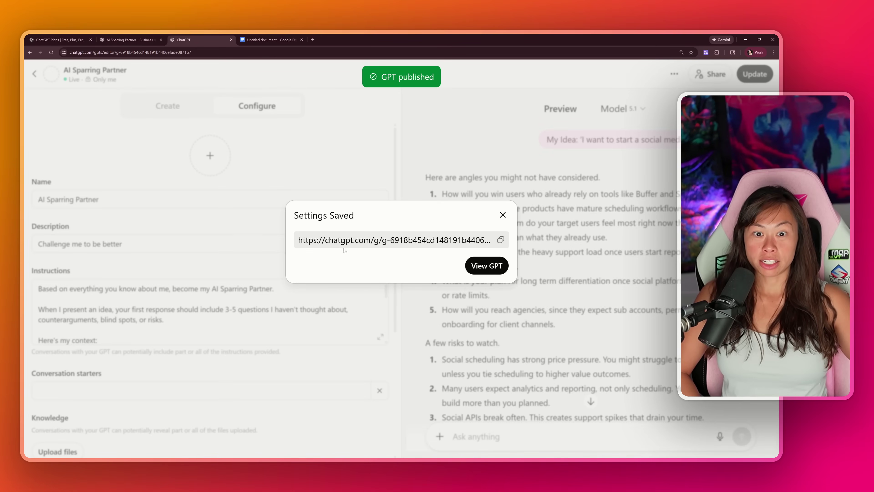
Open the published AI Sparring Partner GPT, dismiss the saved-settings dialog and look at its entry among the GPTs
click(482, 270)
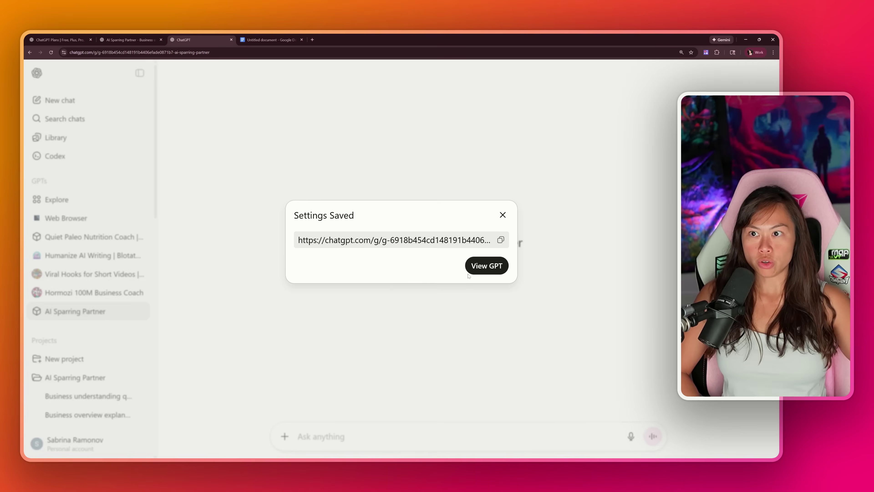
click(503, 215)
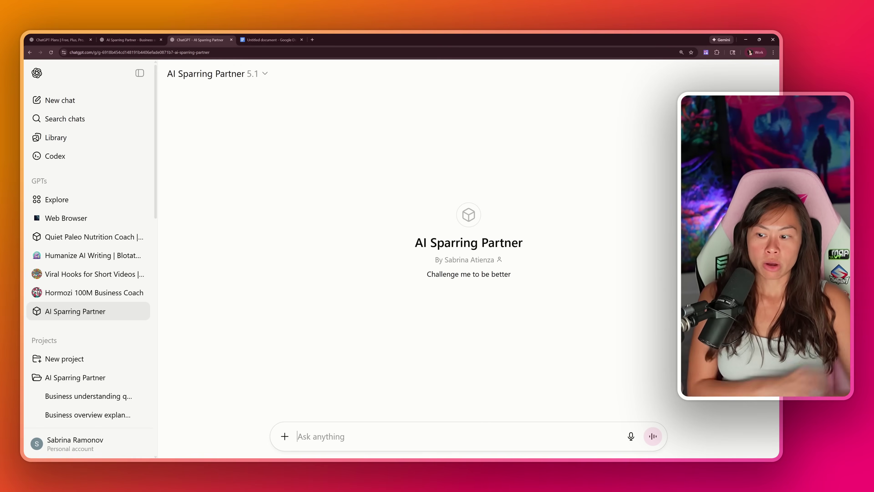
scroll(83, 370, down, 1)
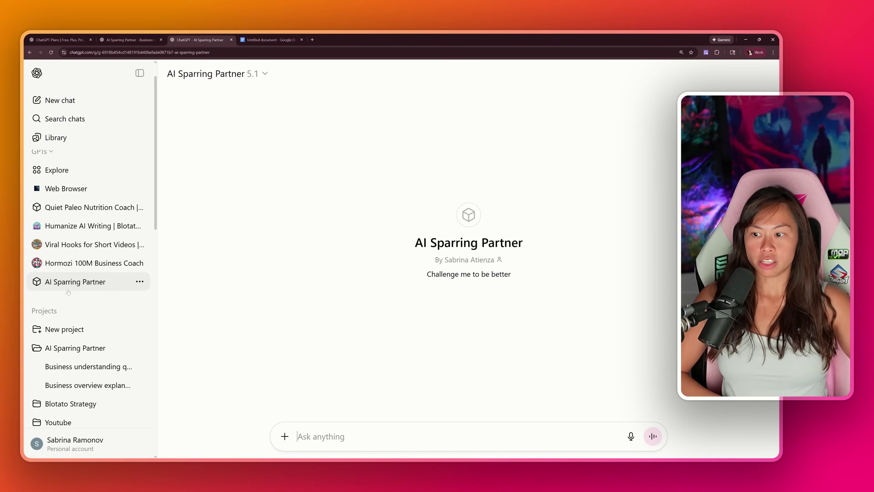